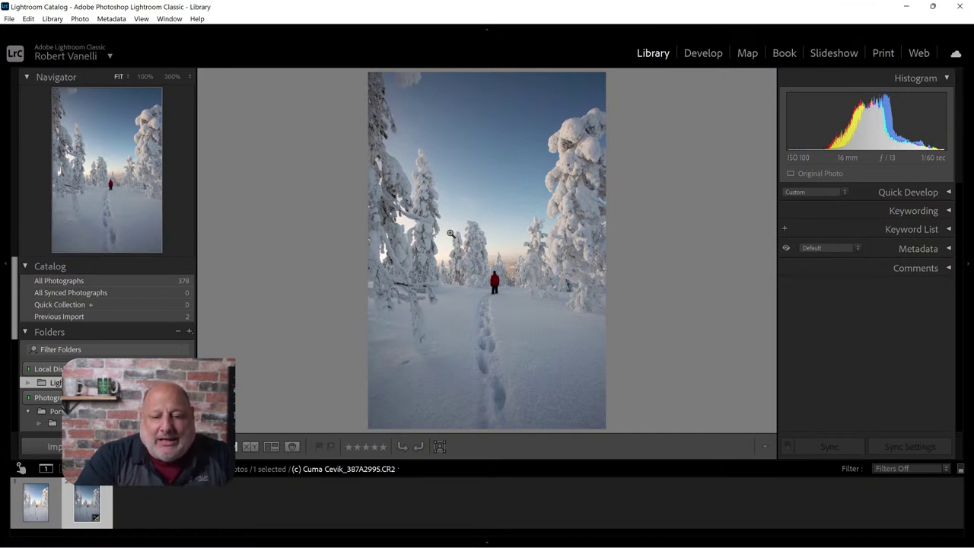
# Check the photo's Edit In external-editor options, then bring up Lightroom's Preferences
pyautogui.rightClick(476, 177)
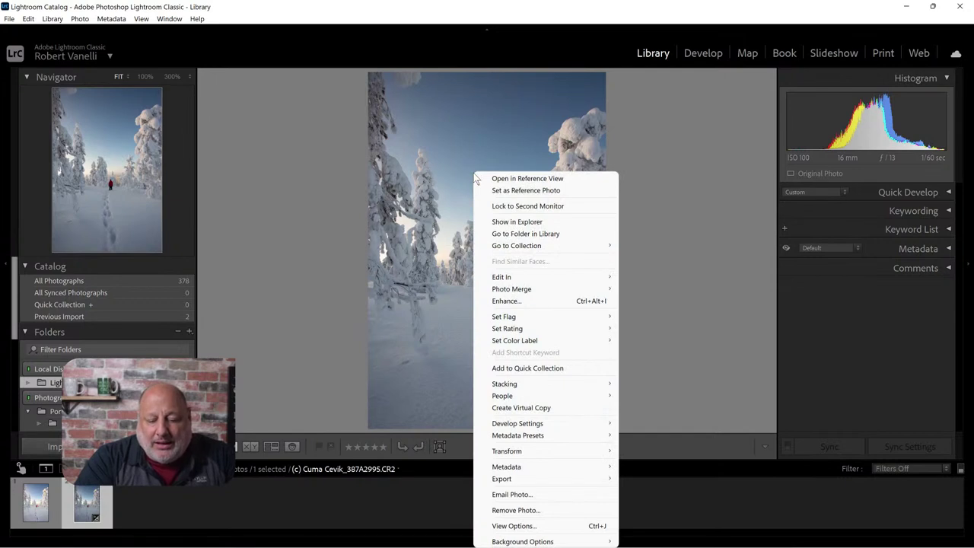
pyautogui.moveTo(532, 277)
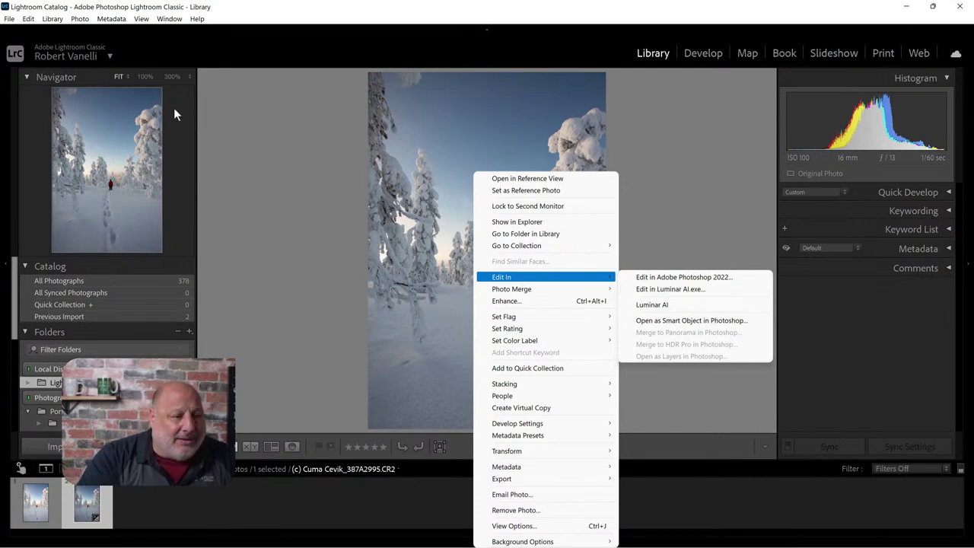
pyautogui.click(28, 19)
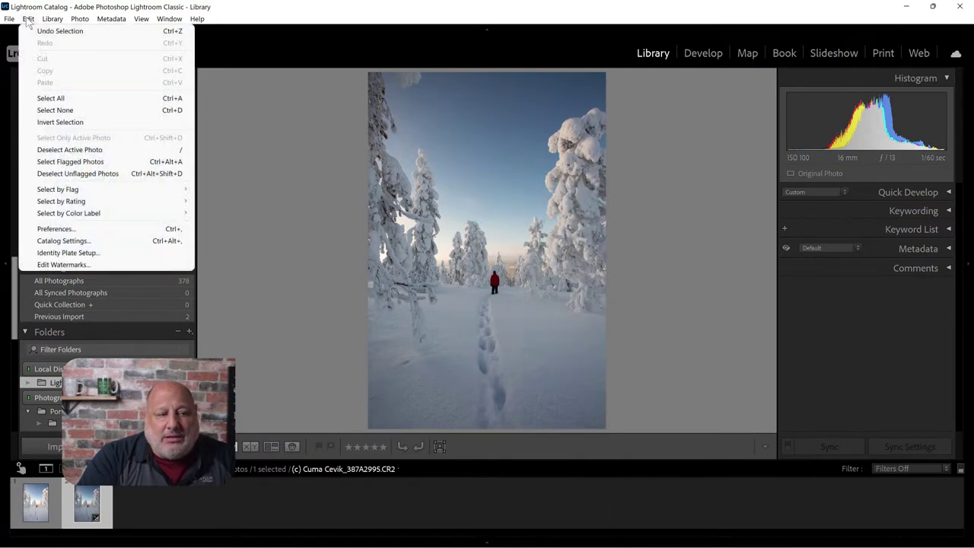
pyautogui.click(110, 228)
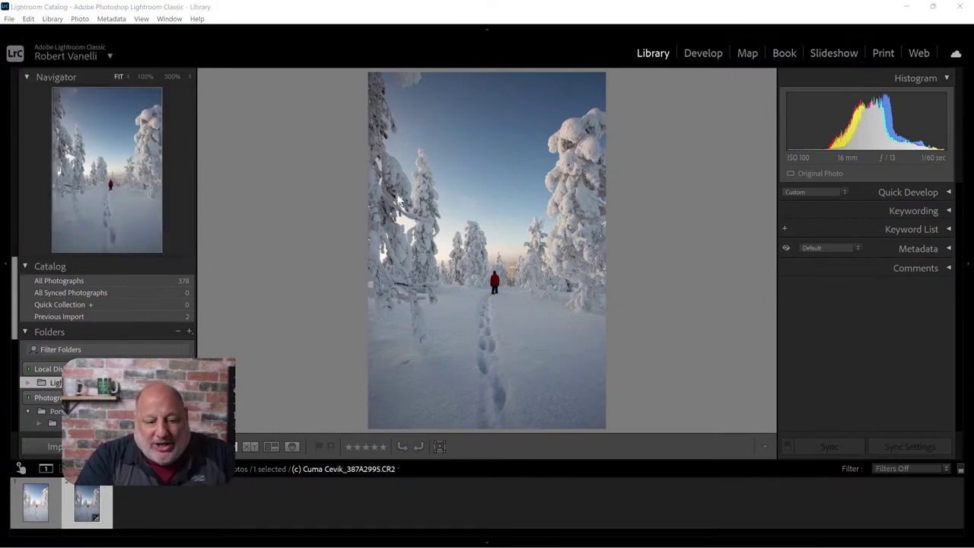
# Load the Luminar AI preset under External Editing and start choosing its application
pyautogui.hotkey('ctrl', 'Tab')
pyautogui.hotkey('ctrl', 'Tab')
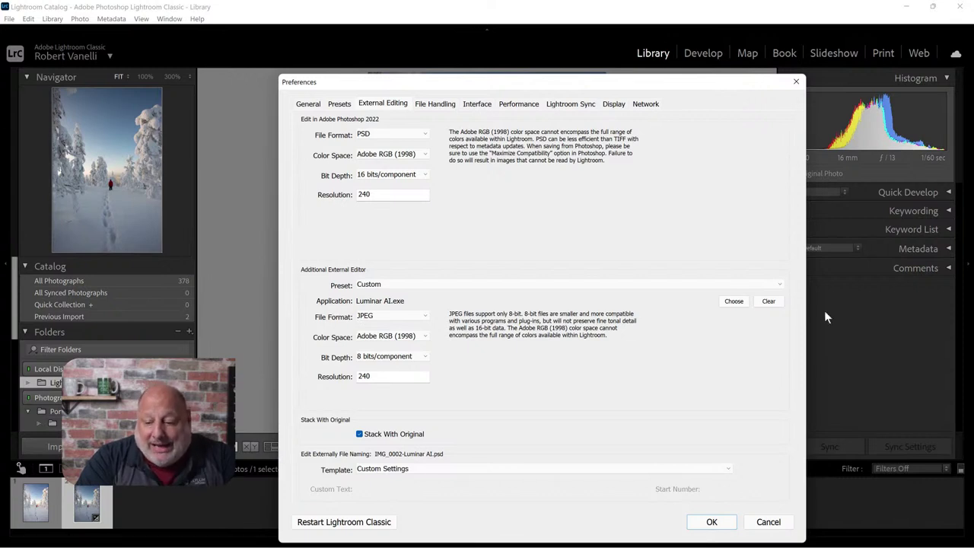
pyautogui.click(490, 286)
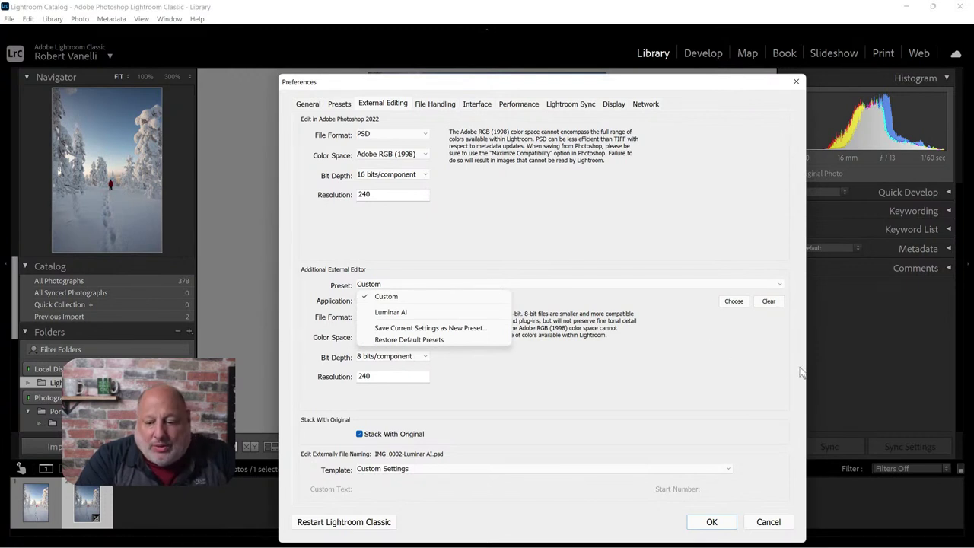
pyautogui.click(390, 312)
pyautogui.click(732, 301)
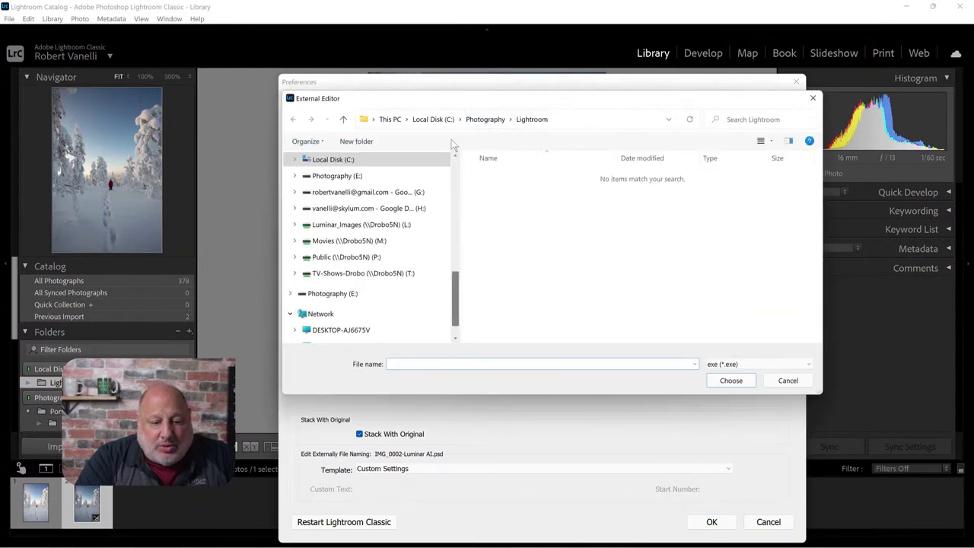
# Choose C:\Program Files\Skylum\Luminar AI\Luminar AI.exe as the additional external editor
pyautogui.click(430, 119)
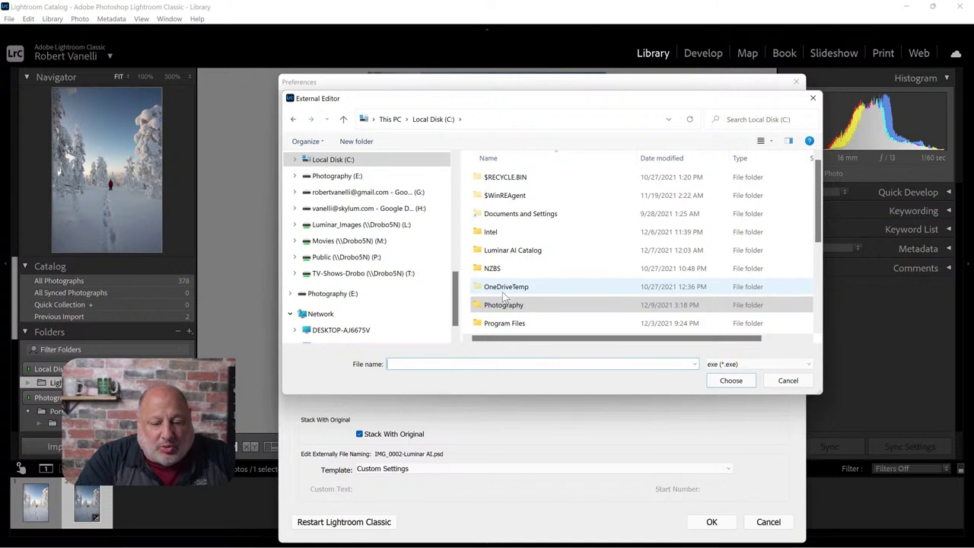
pyautogui.scroll(-1, 502, 296)
pyautogui.click(521, 277)
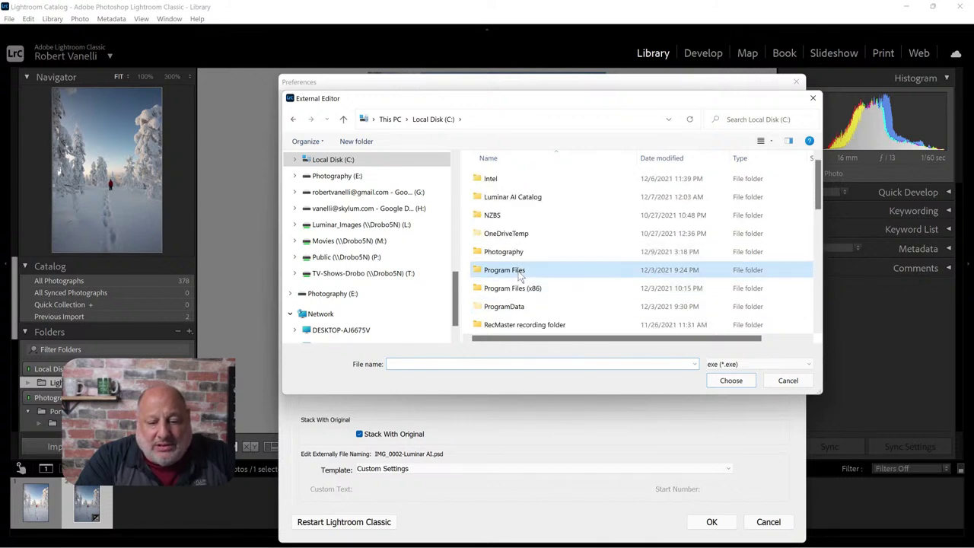
pyautogui.doubleClick(518, 271)
pyautogui.scroll(-1, 532, 289)
pyautogui.scroll(-1, 551, 306)
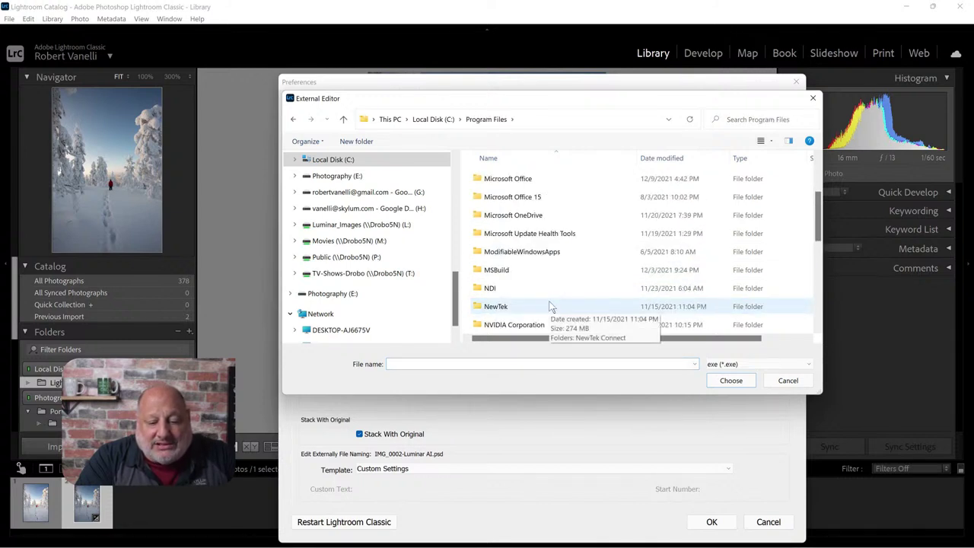
pyautogui.scroll(-2, 550, 306)
pyautogui.doubleClick(550, 306)
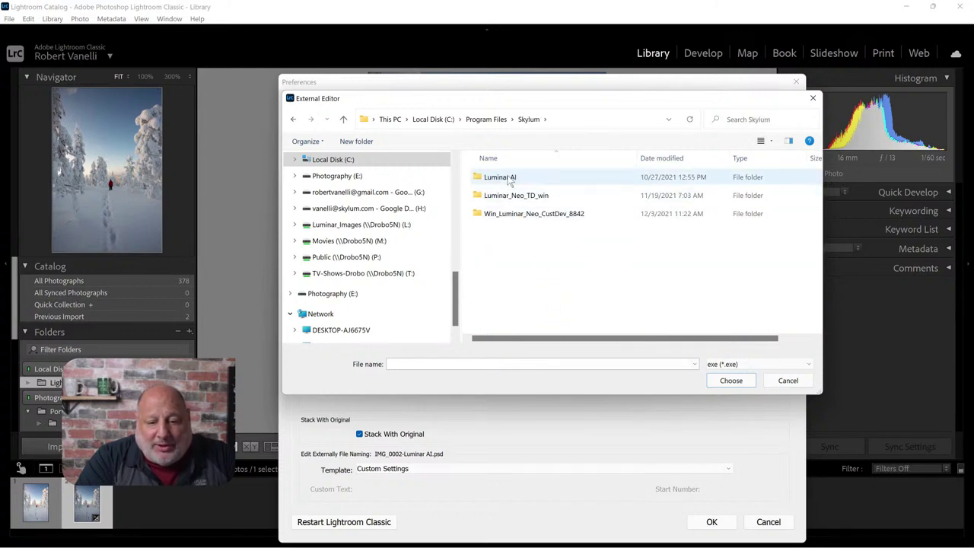
pyautogui.doubleClick(529, 176)
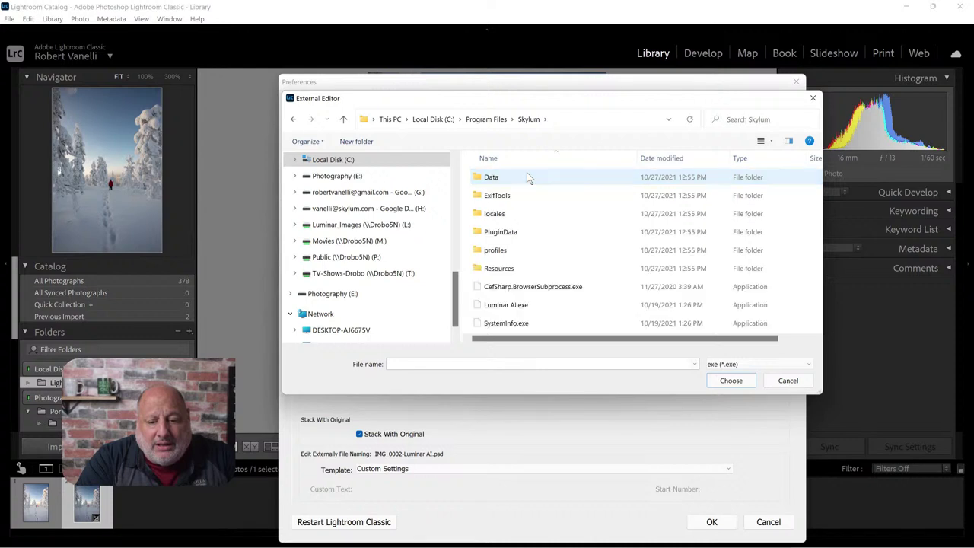
pyautogui.press('l')
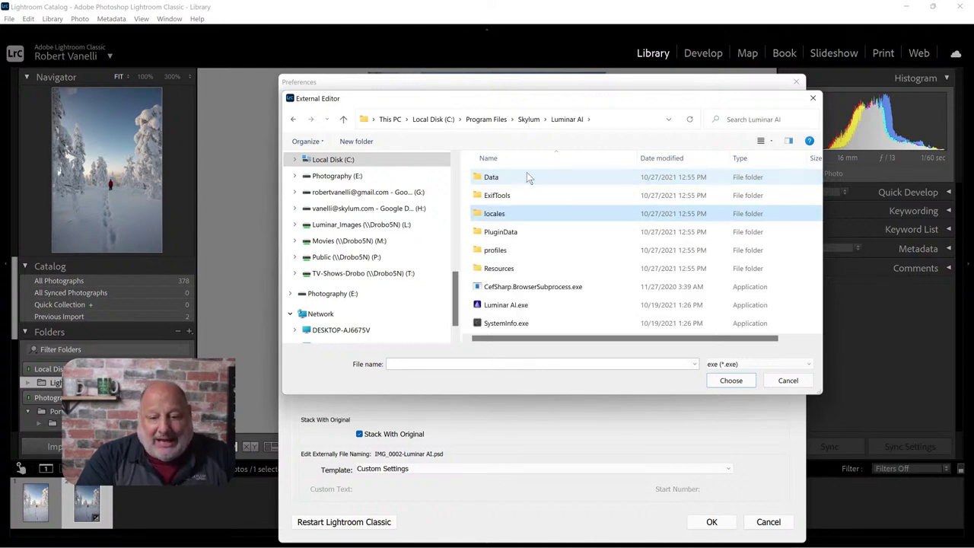
pyautogui.press('u')
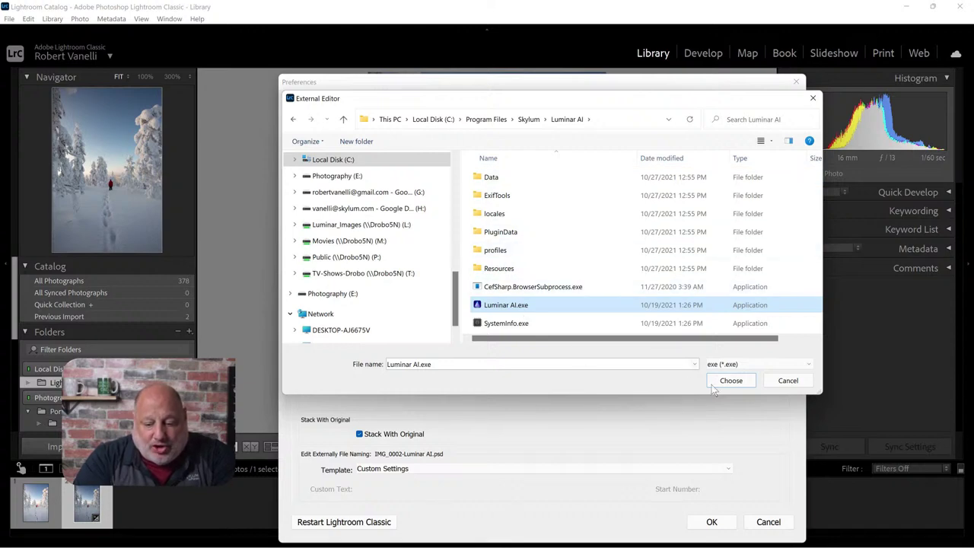
pyautogui.click(731, 380)
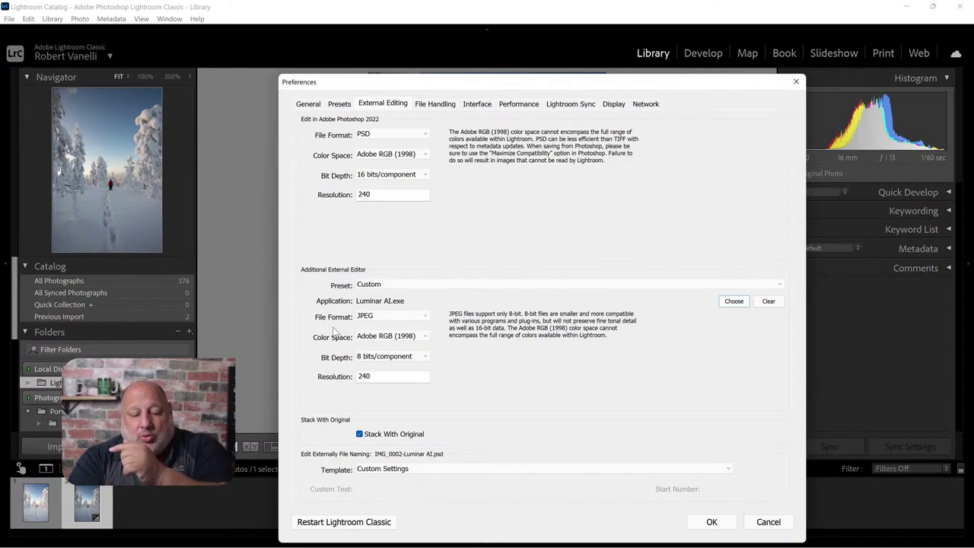
# Keep JPEG as the file format sent to Luminar AI, then show Color Space choices
pyautogui.click(379, 318)
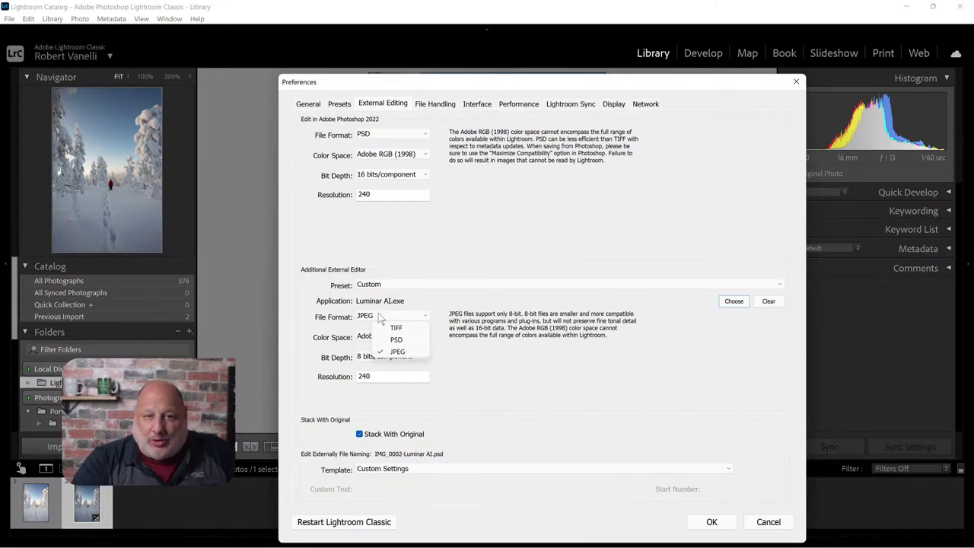
pyautogui.click(402, 352)
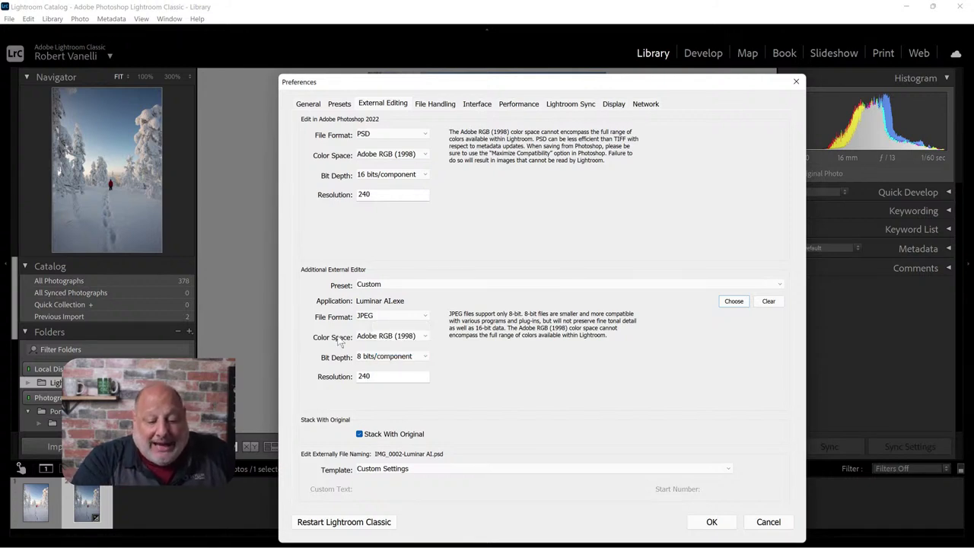
pyautogui.click(413, 340)
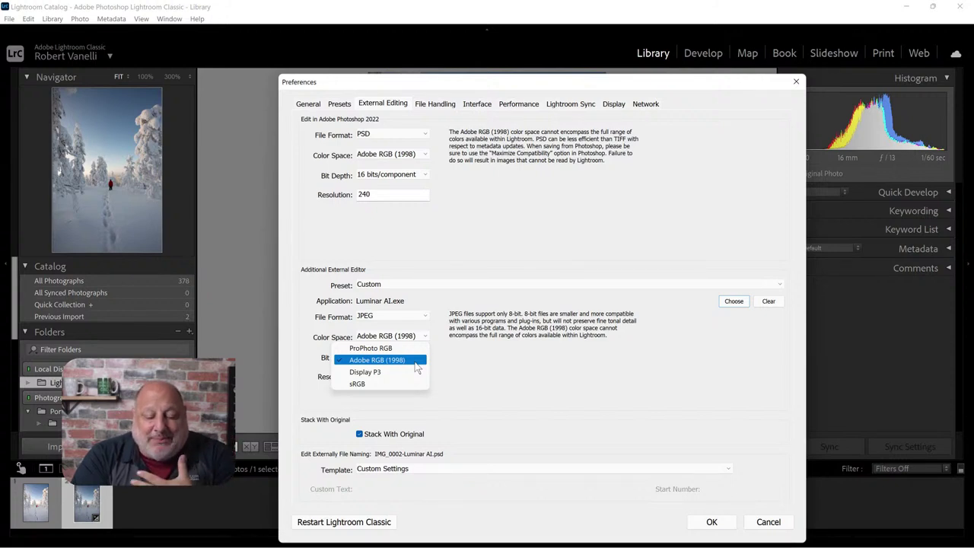
# Keep the hand-off at Adobe RGB (1998) colour space and 8 bits/component
pyautogui.click(414, 360)
pyautogui.click(426, 356)
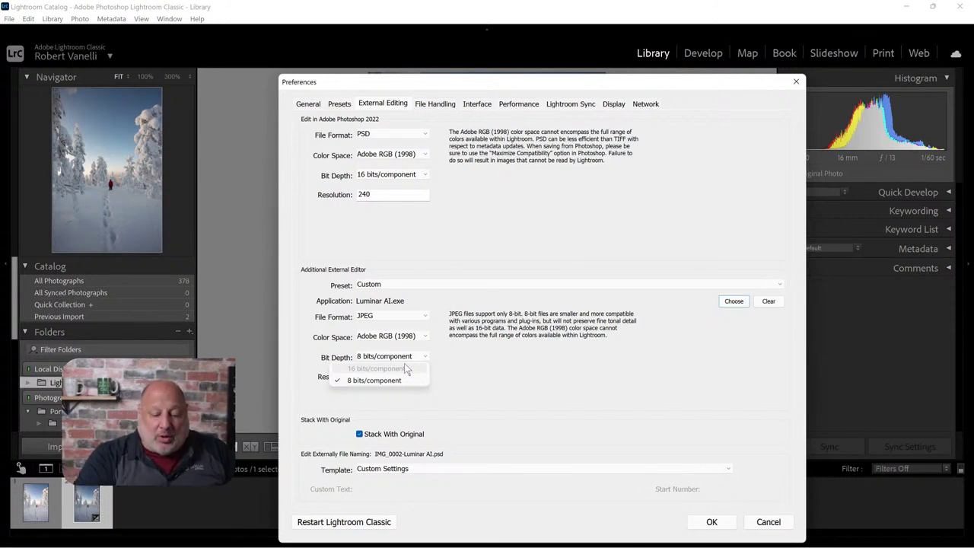
pyautogui.click(533, 371)
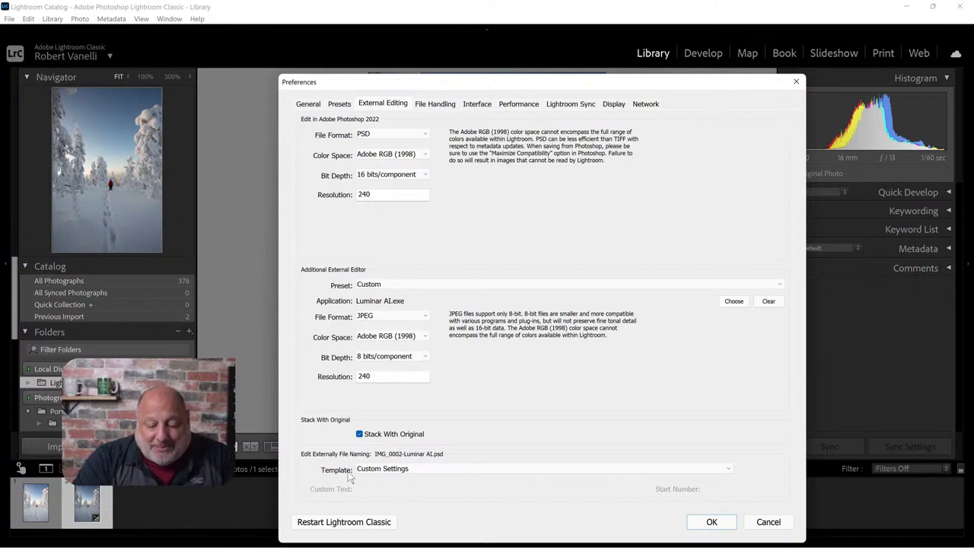
# Review the Custom Settings file-naming template, then cancel out of Preferences
pyautogui.click(407, 470)
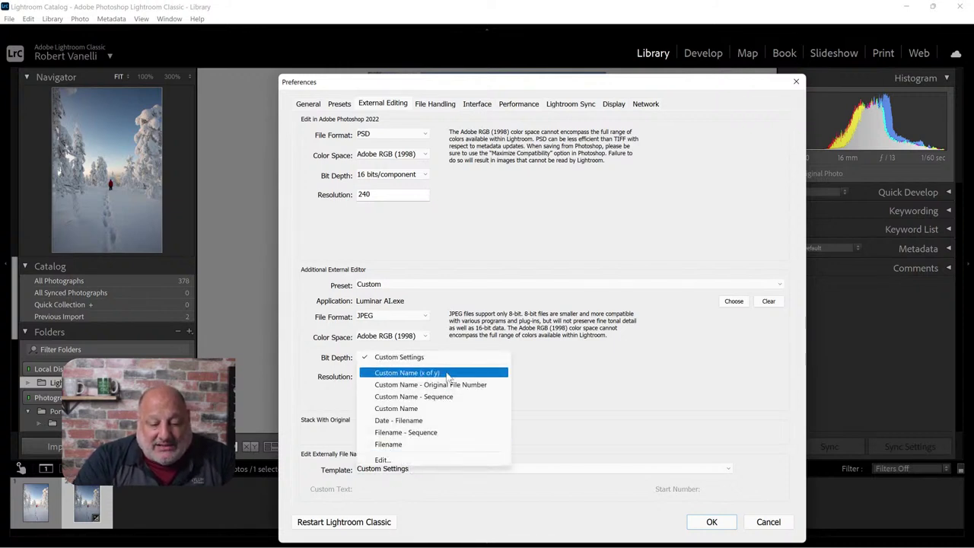
pyautogui.click(444, 357)
pyautogui.click(421, 469)
pyautogui.click(417, 461)
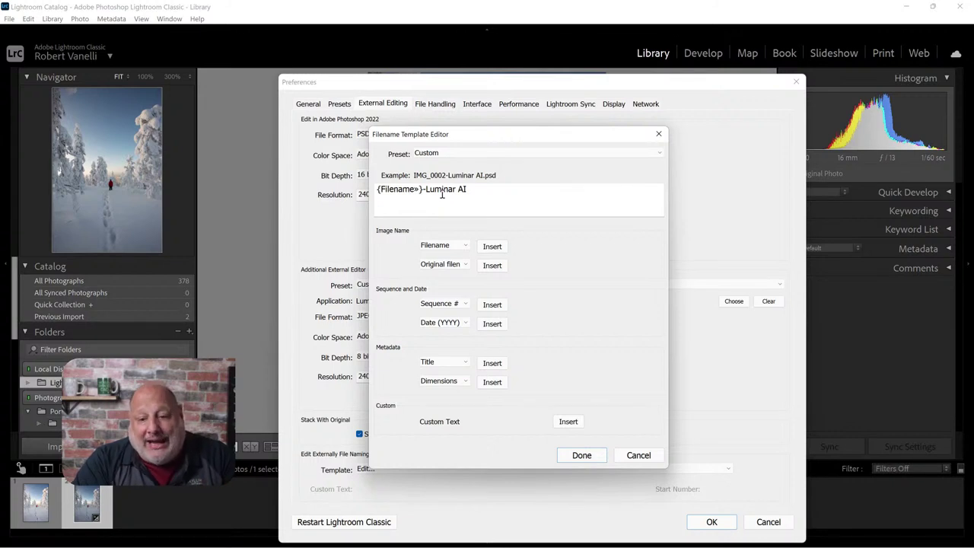
pyautogui.click(658, 134)
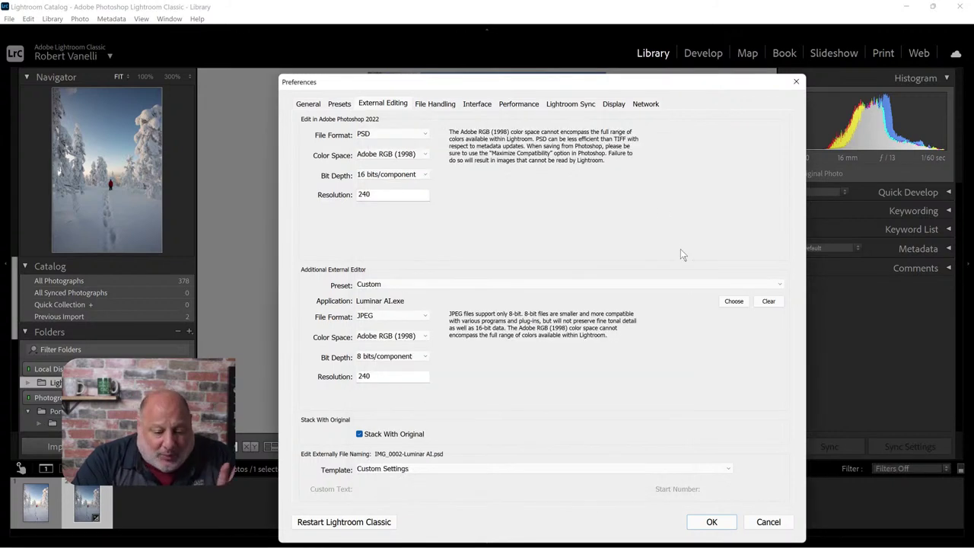
pyautogui.click(767, 523)
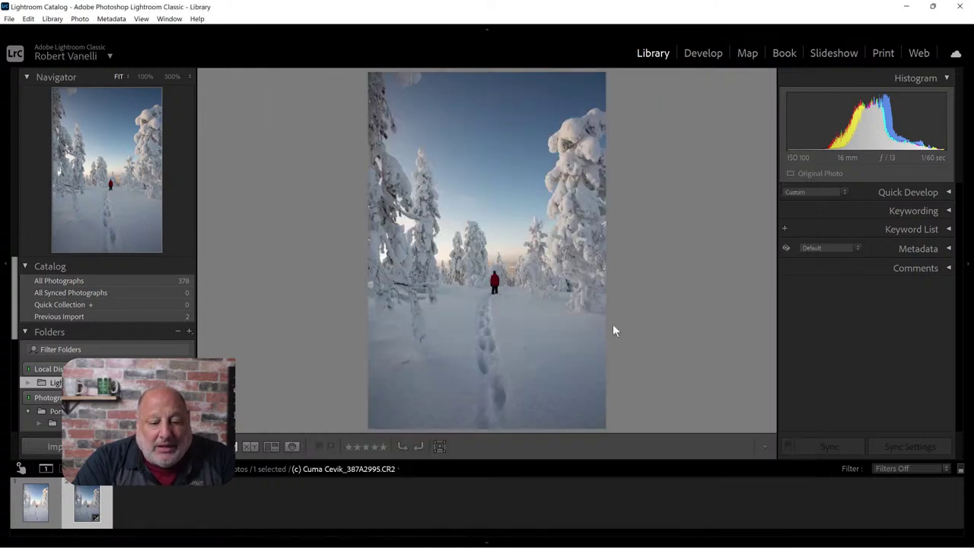
pyautogui.rightClick(491, 175)
pyautogui.moveTo(536, 280)
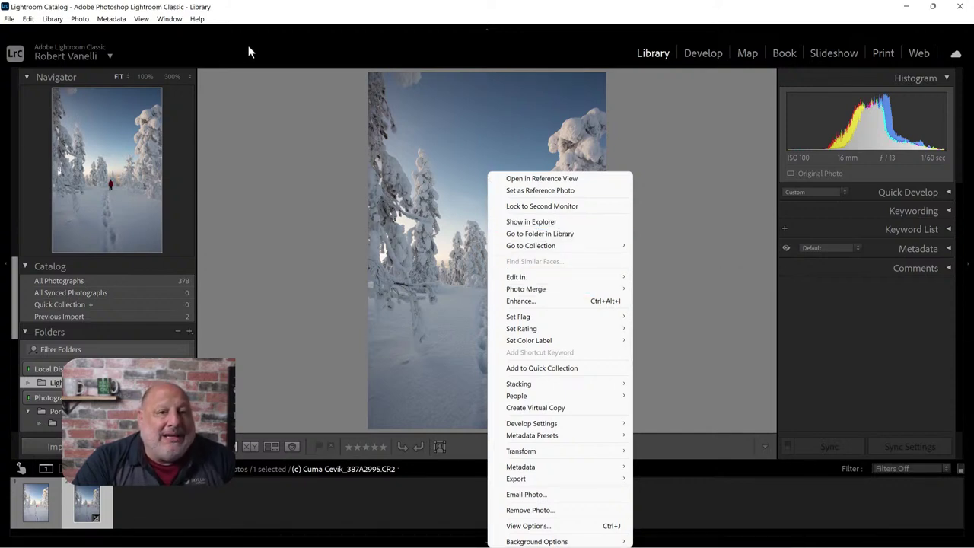
pyautogui.click(276, 95)
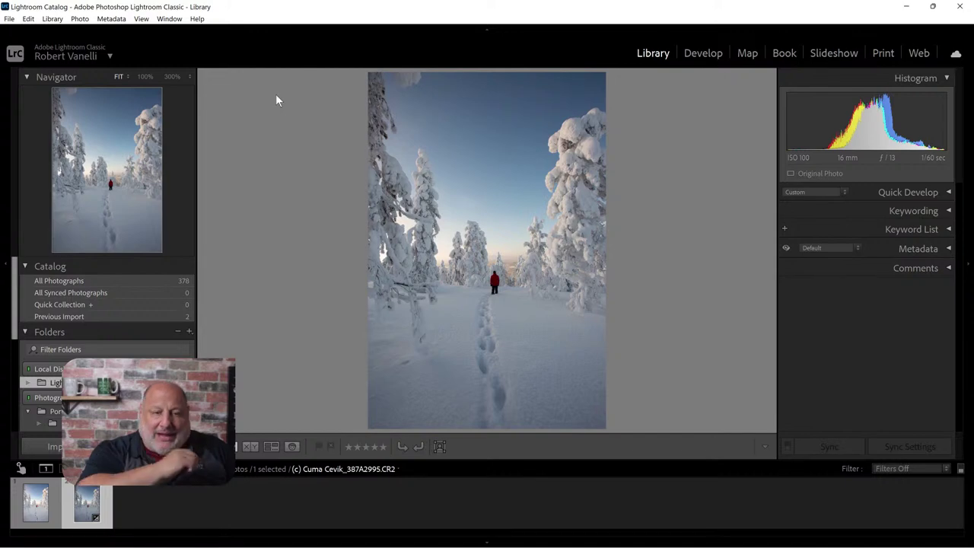
pyautogui.click(7, 19)
pyautogui.click(54, 166)
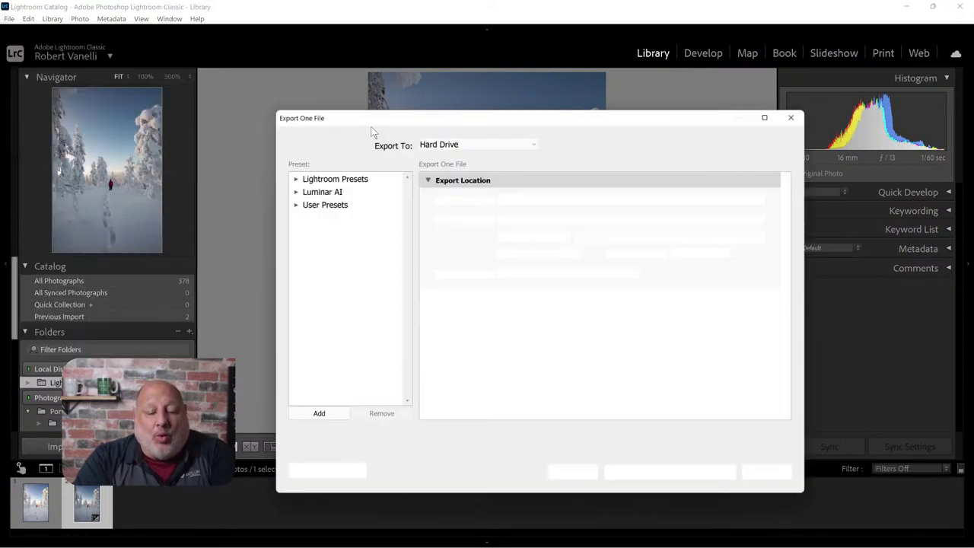
pyautogui.moveTo(463, 115); pyautogui.dragTo(397, 100)
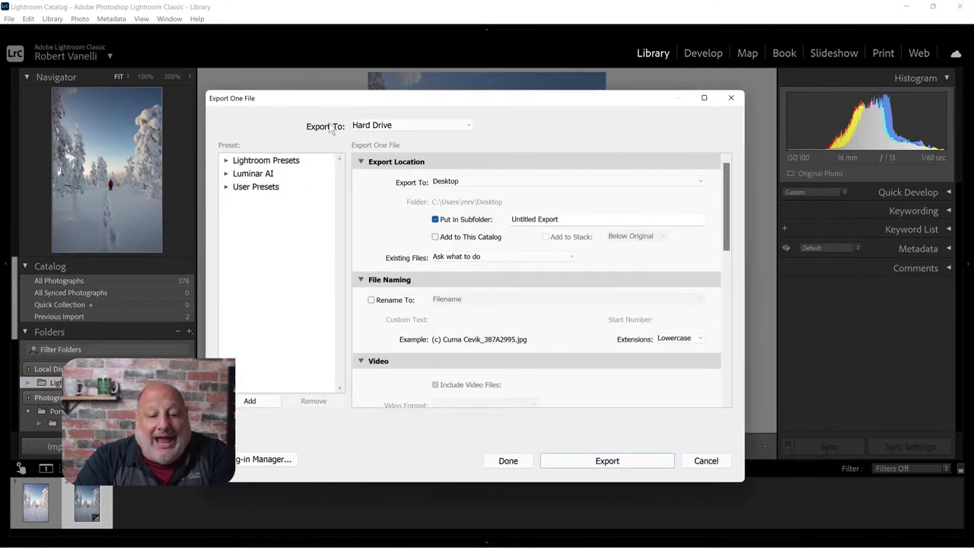
pyautogui.click(369, 128)
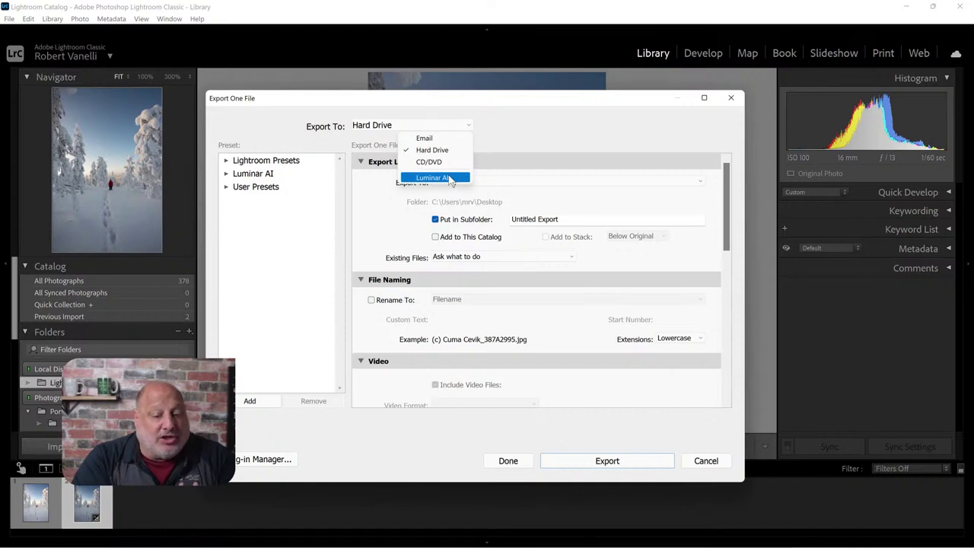
pyautogui.click(723, 461)
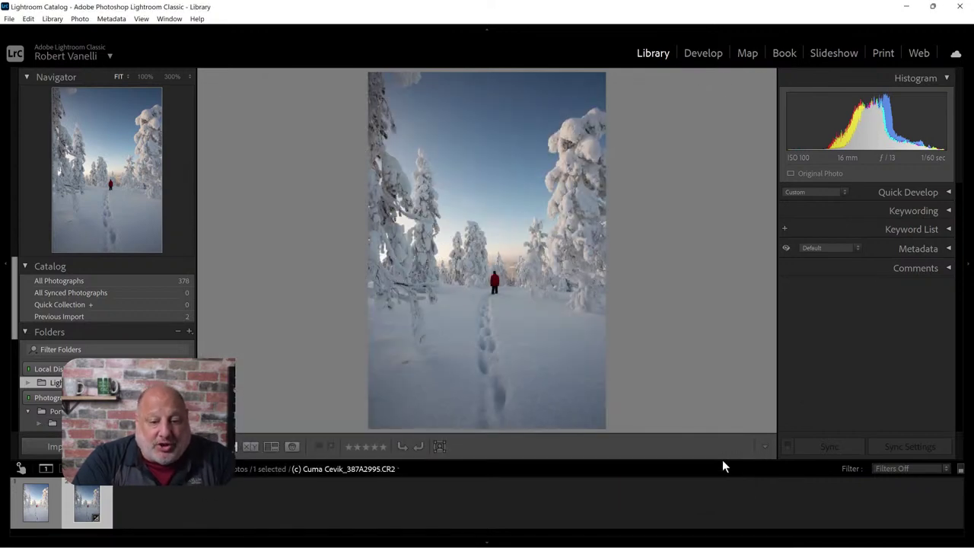
# In Develop, apply Auto tone: Highlights −54, Shadows +39, Whites +41, Blacks −41
pyautogui.click(707, 52)
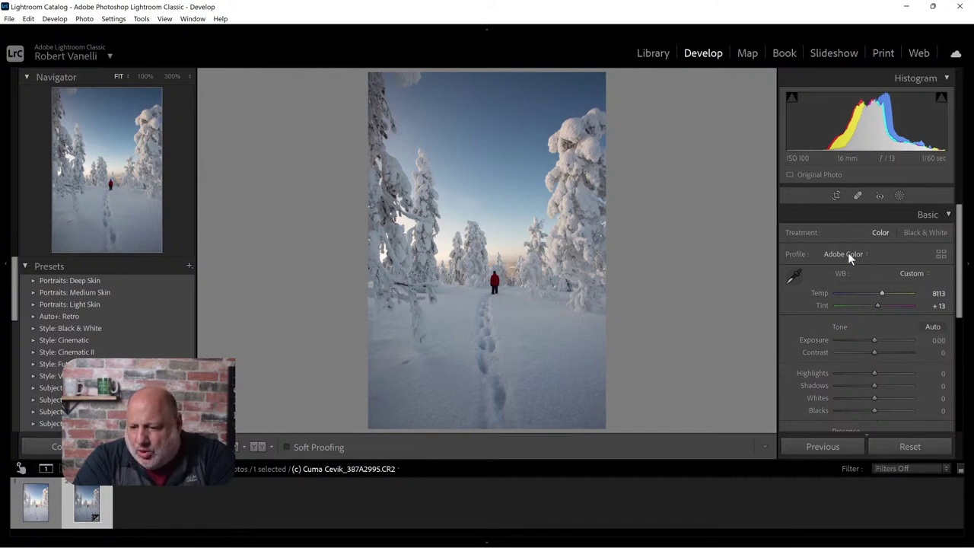
pyautogui.click(933, 327)
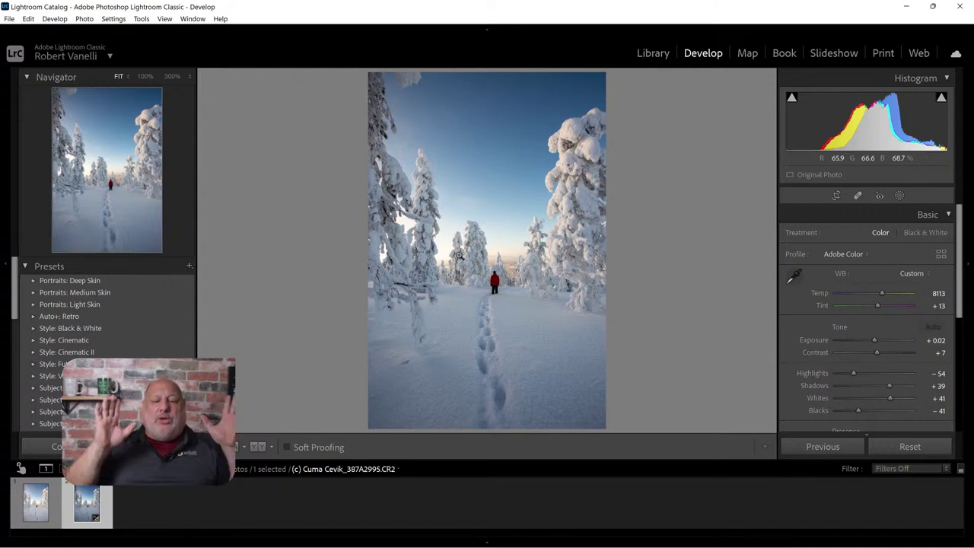
# Send the photo to Luminar AI from its right-click Edit In menu
pyautogui.rightClick(492, 193)
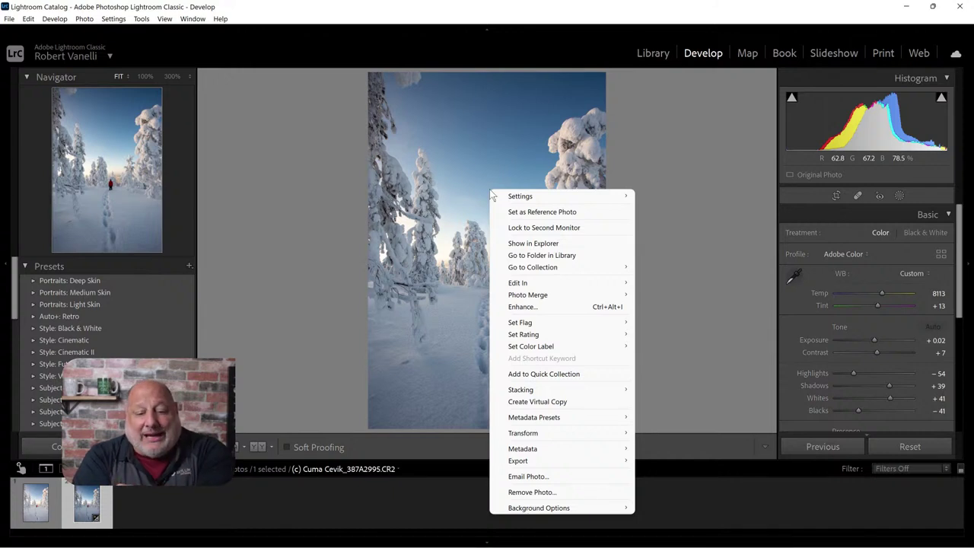
pyautogui.moveTo(579, 284)
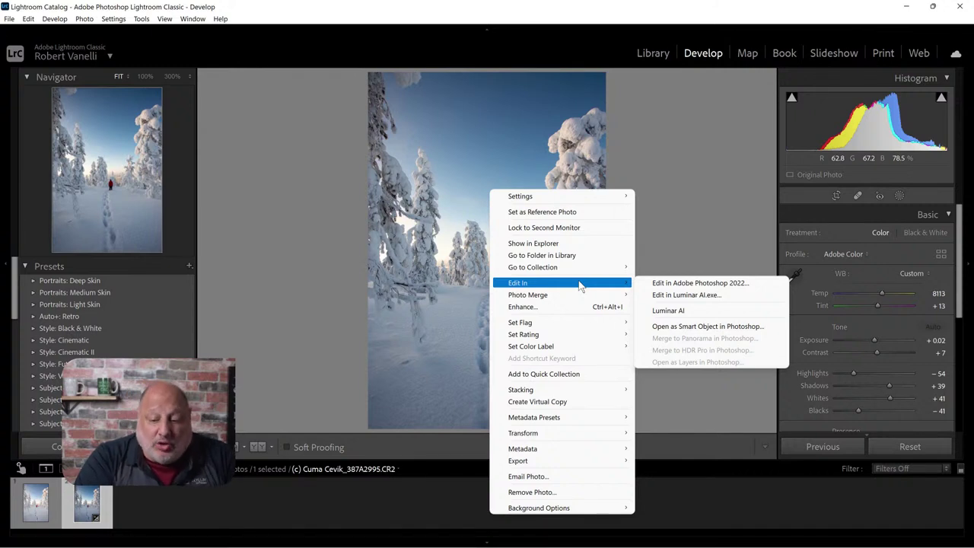
pyautogui.click(667, 311)
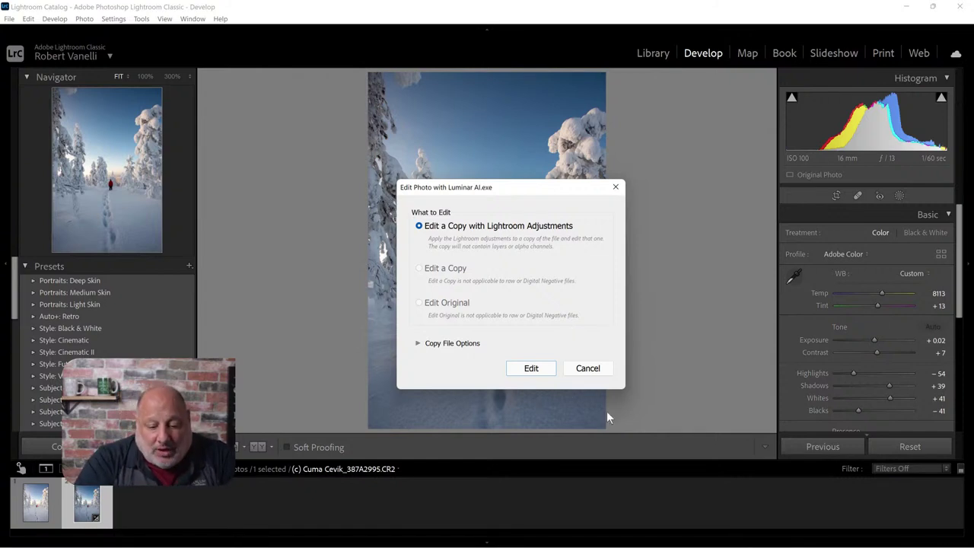
# Edit a copy with Lightroom adjustments so Luminar AI opens it
pyautogui.click(534, 368)
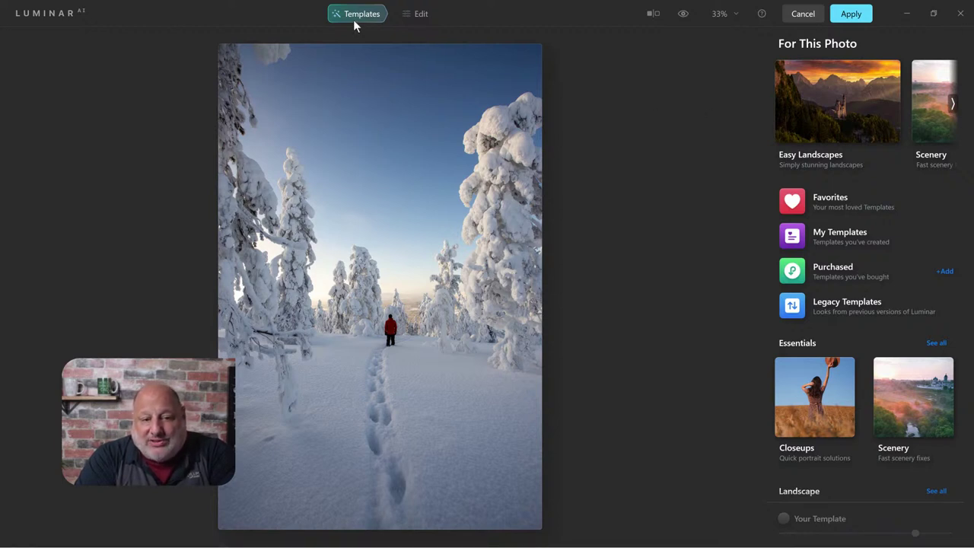
# Try the Scenery templates Clear & Sharp and Fast Fix, settling on Simple
pyautogui.click(951, 104)
pyautogui.click(953, 105)
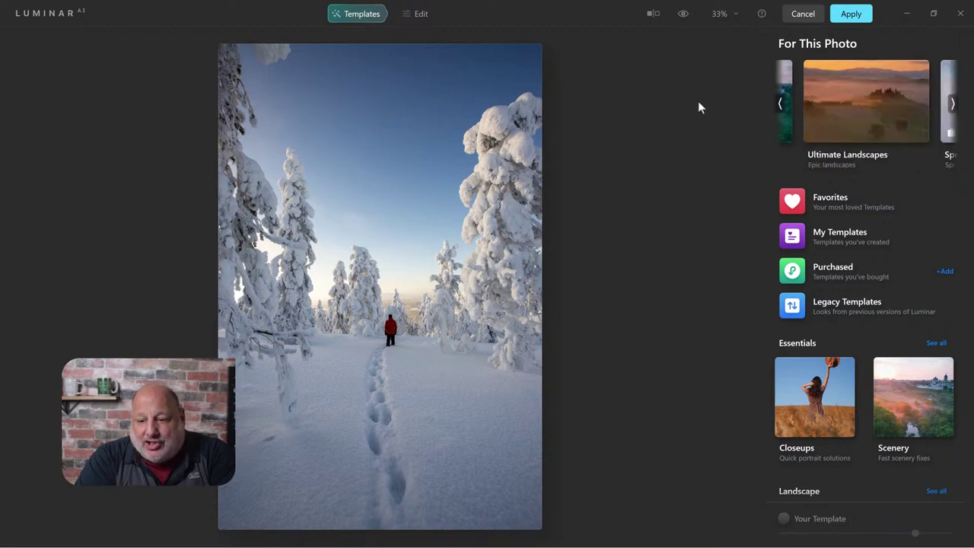
pyautogui.click(779, 104)
pyautogui.click(851, 110)
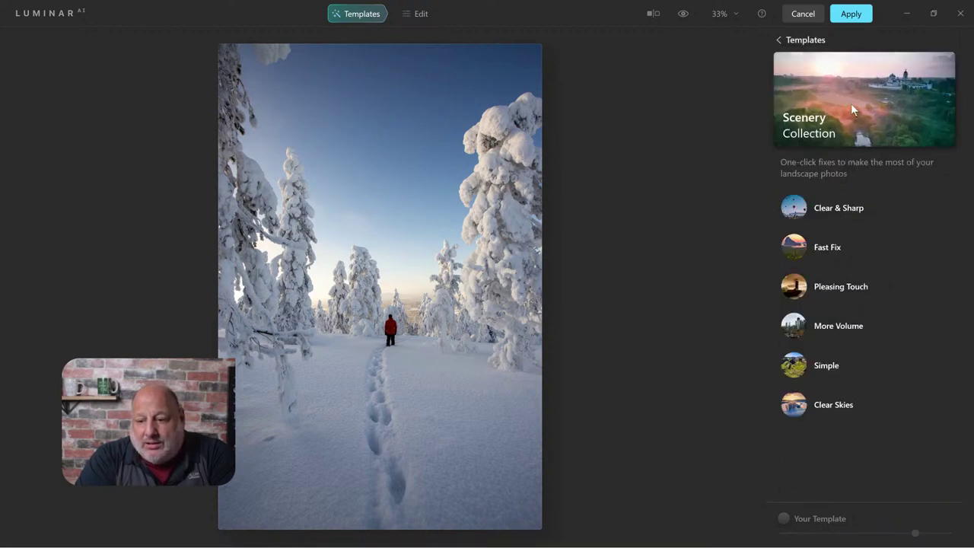
pyautogui.click(789, 206)
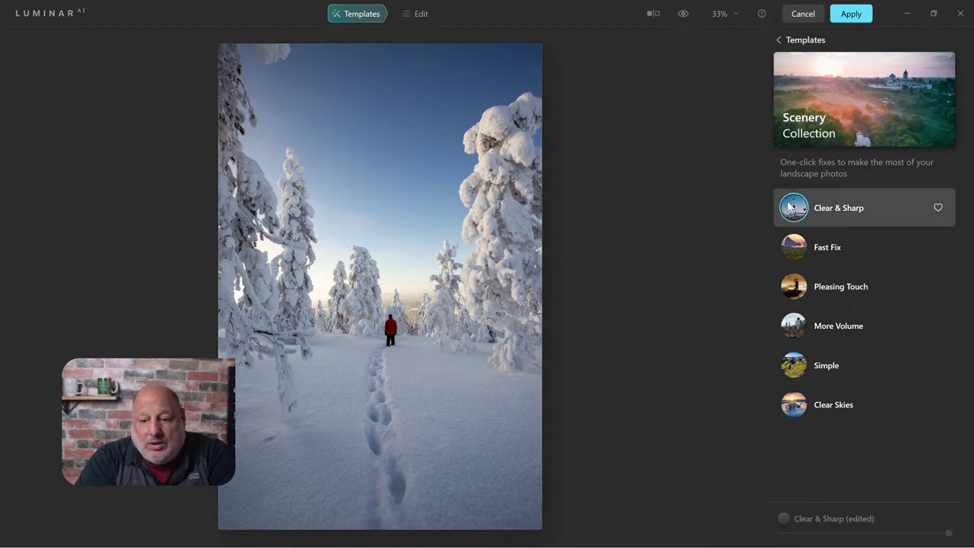
pyautogui.click(803, 254)
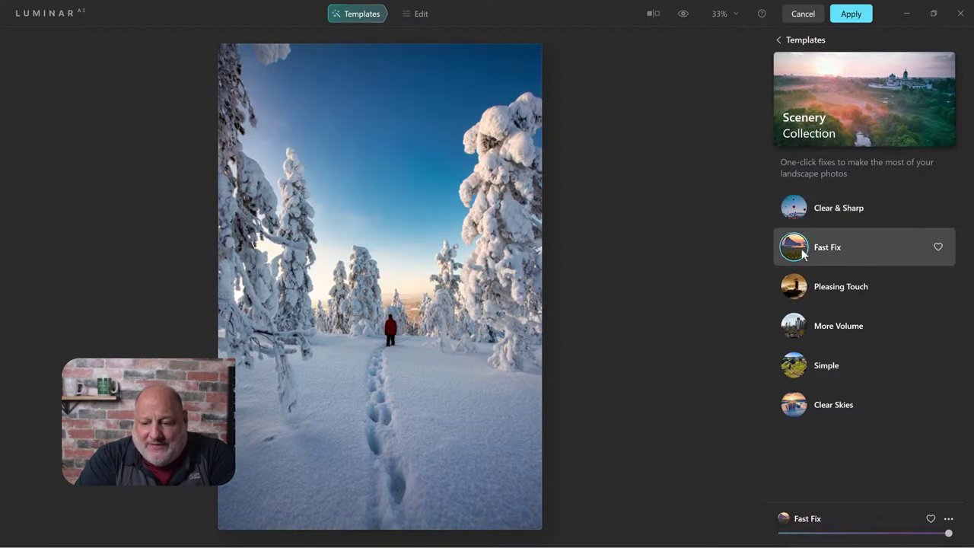
pyautogui.click(787, 362)
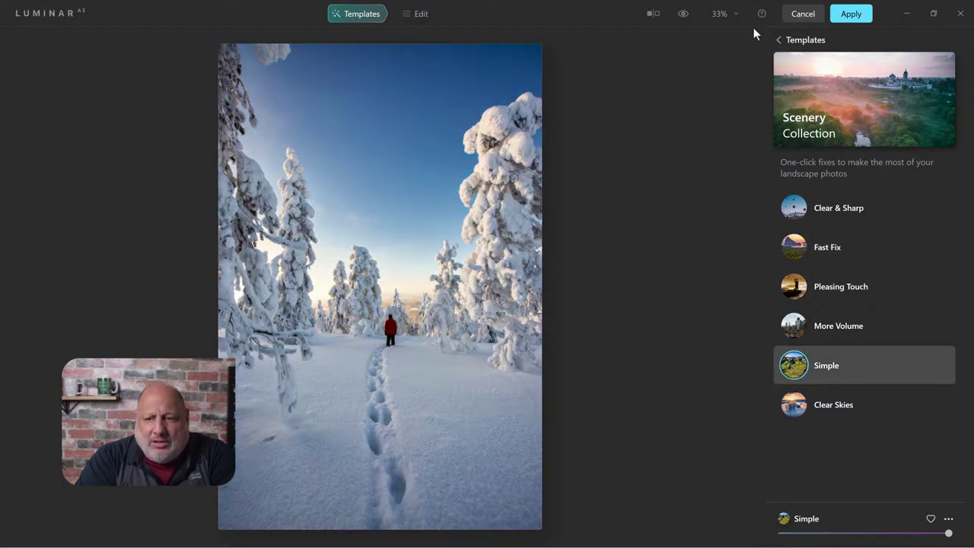
# Compare the Simple look against the original, then switch to the Edit tools
pyautogui.click(684, 15)
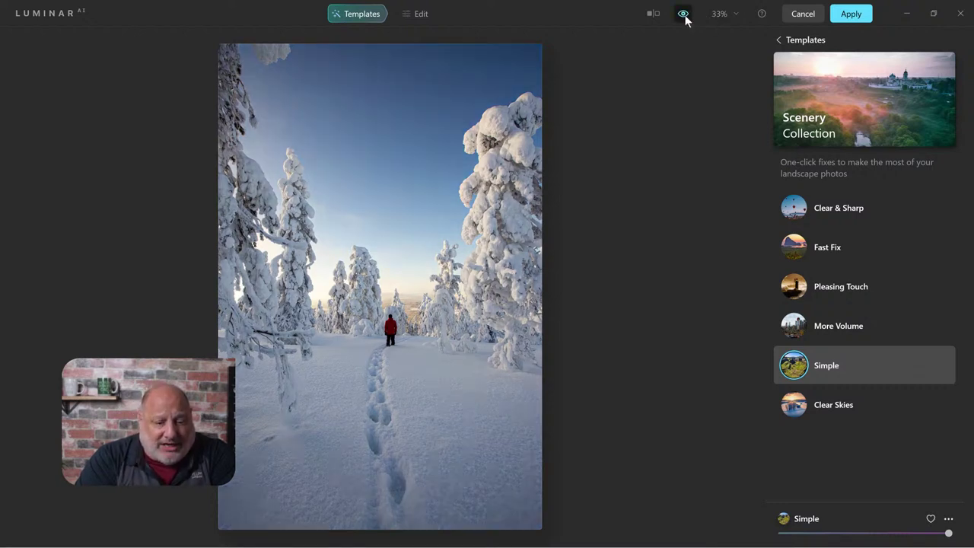
pyautogui.click(685, 17)
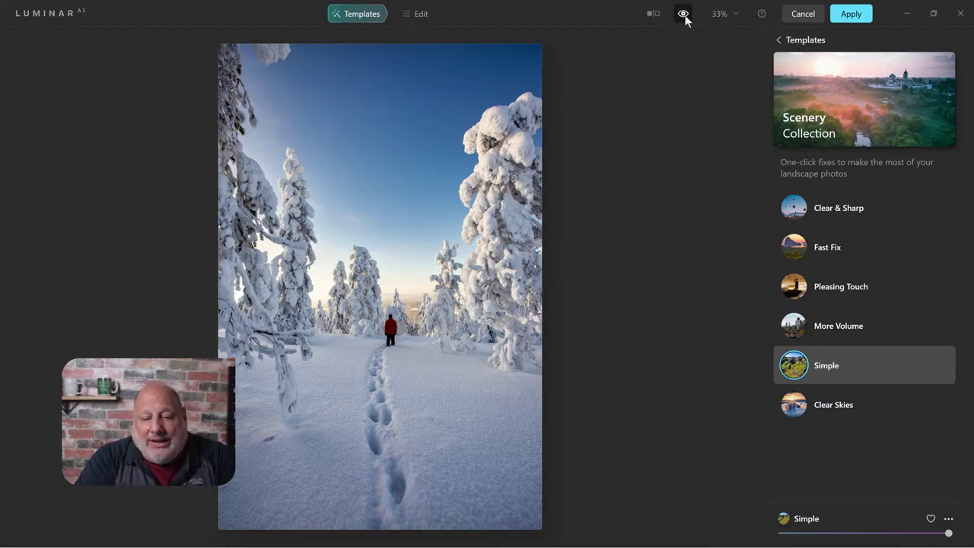
pyautogui.click(428, 13)
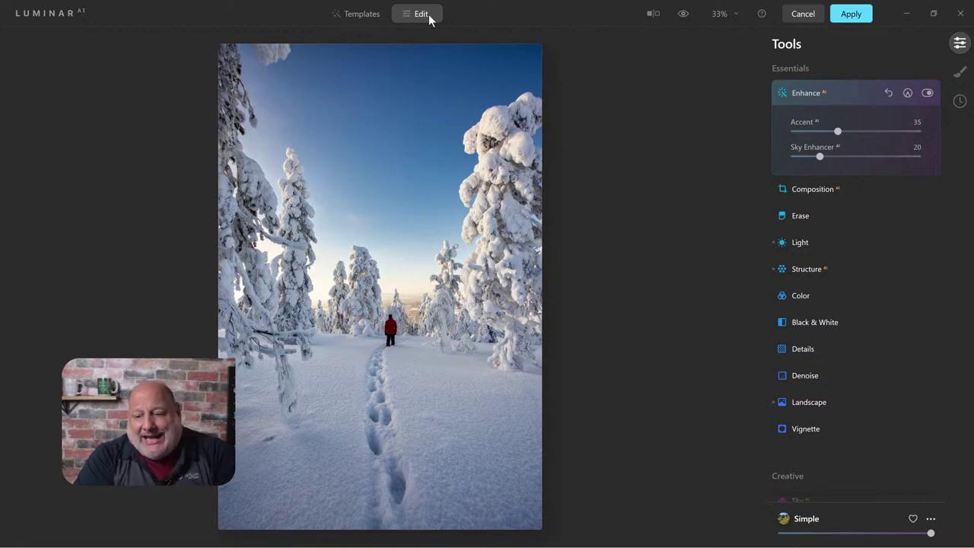
# Raise Accent to about 66 and Sky Enhancer to 41, then brighten Shadows to 53
pyautogui.moveTo(840, 131); pyautogui.dragTo(880, 134)
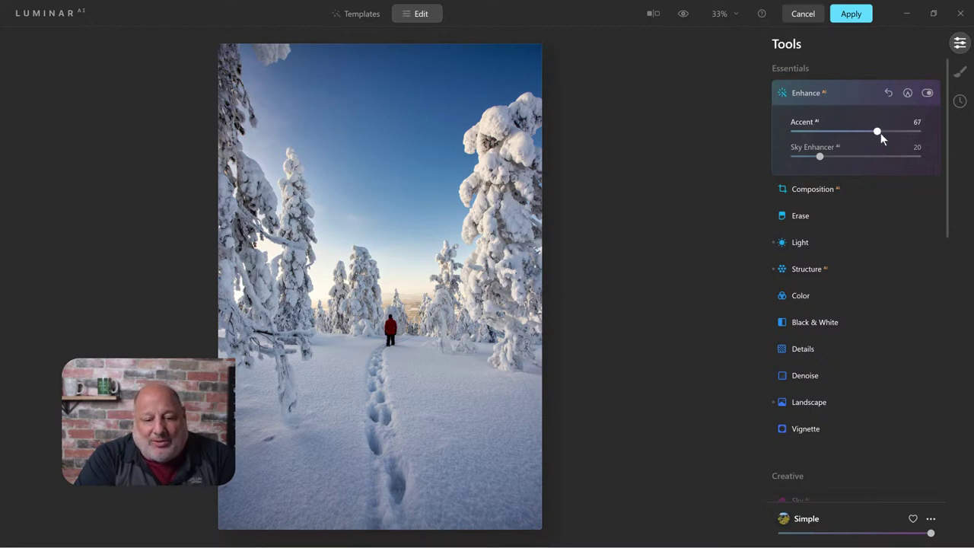
pyautogui.moveTo(819, 156); pyautogui.dragTo(847, 157)
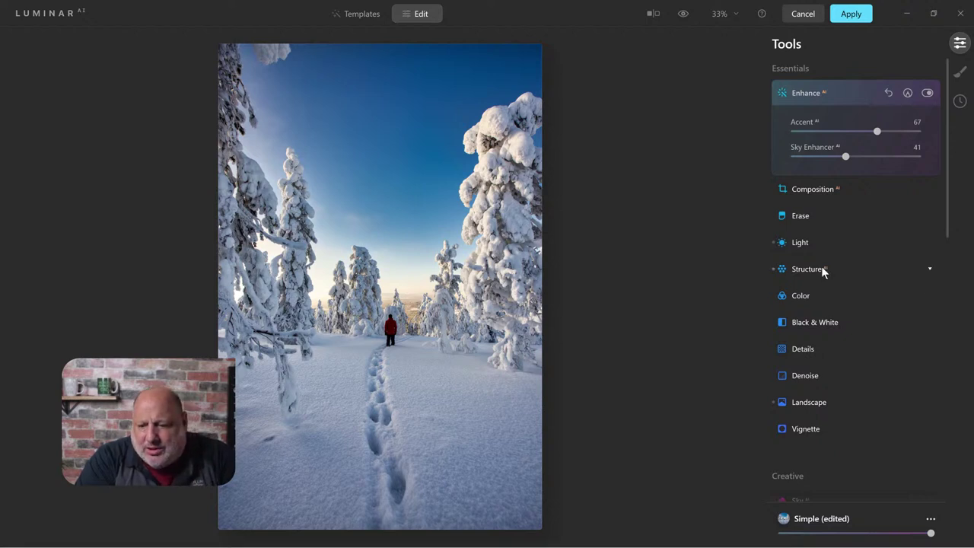
pyautogui.click(806, 244)
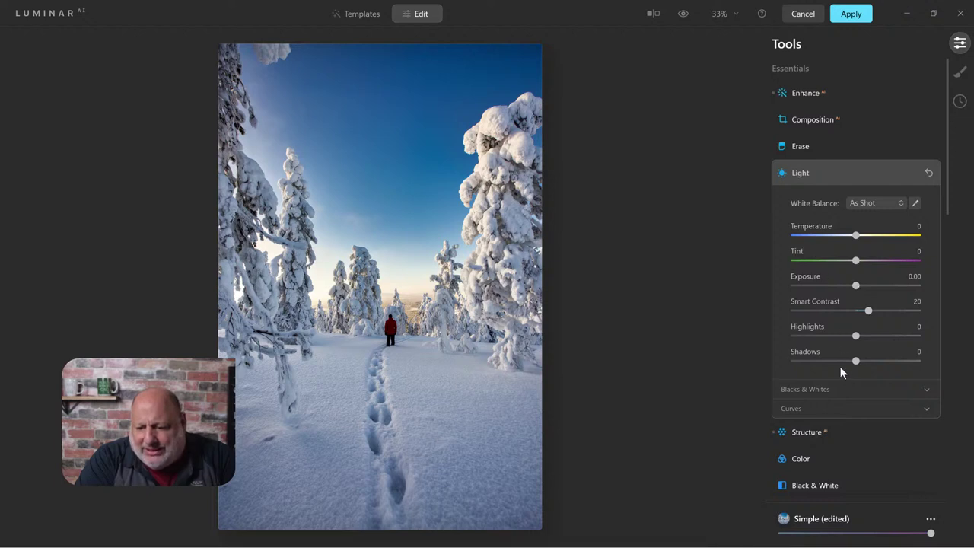
pyautogui.moveTo(857, 361); pyautogui.dragTo(889, 363)
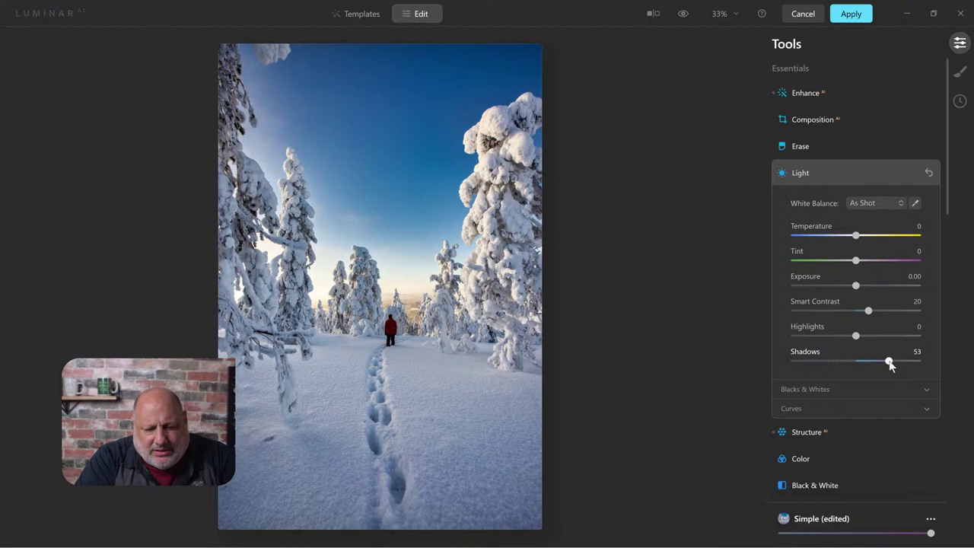
pyautogui.click(801, 177)
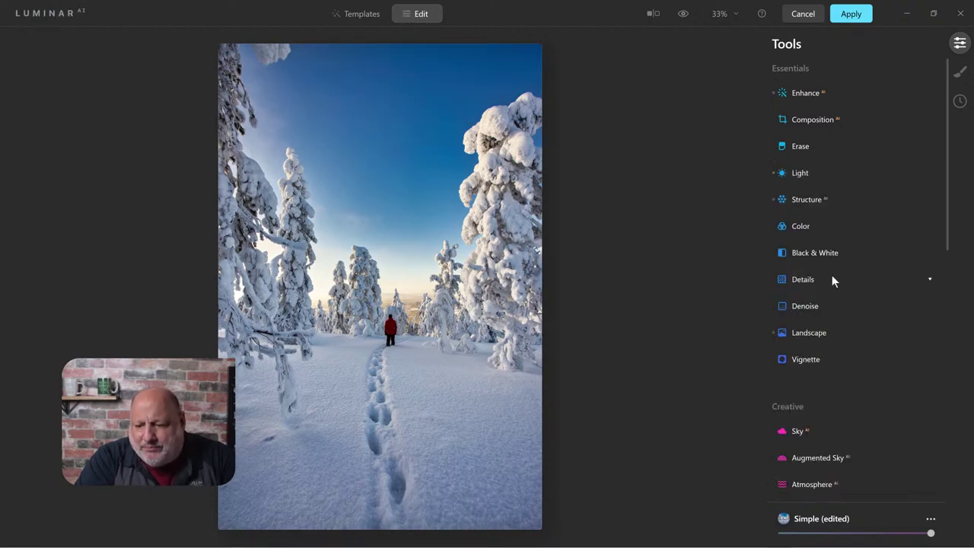
# Scroll the Tools panel down to the Creative section
pyautogui.scroll(-3, 833, 280)
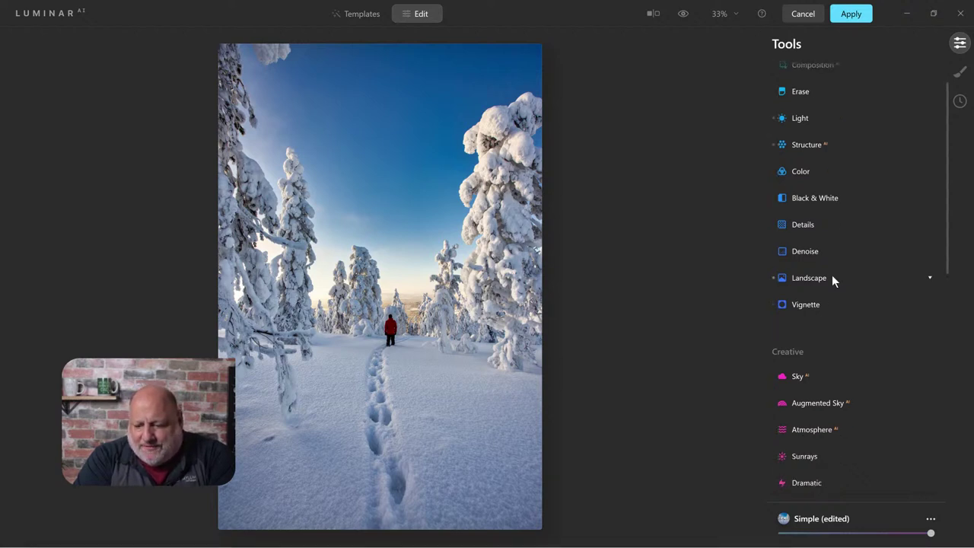
pyautogui.scroll(-3, 832, 280)
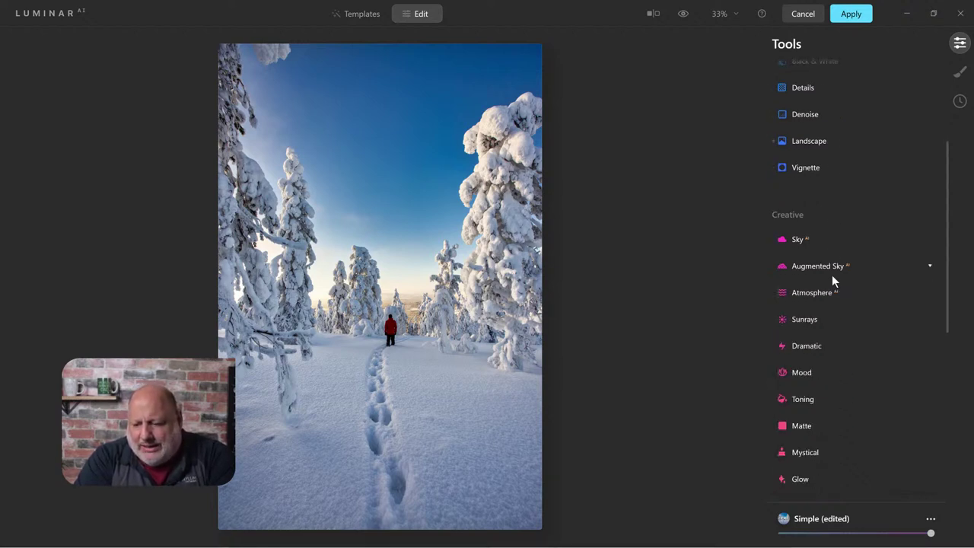
pyautogui.scroll(-3, 833, 280)
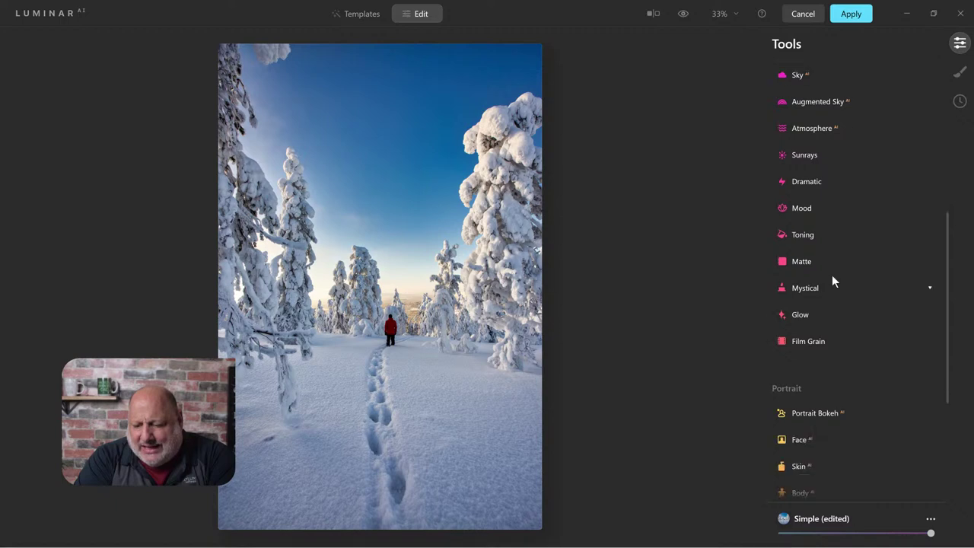
pyautogui.scroll(1, 831, 280)
pyautogui.scroll(-2, 831, 280)
pyautogui.scroll(2, 831, 280)
pyautogui.scroll(2, 832, 280)
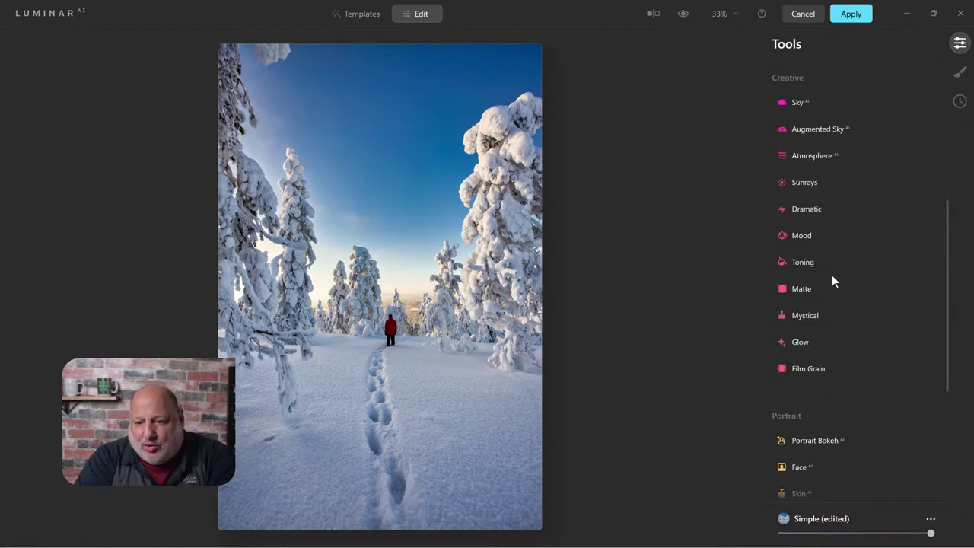
# Replace the sky with the cloudy Blue Sky 4 in Sky AI
pyautogui.click(798, 107)
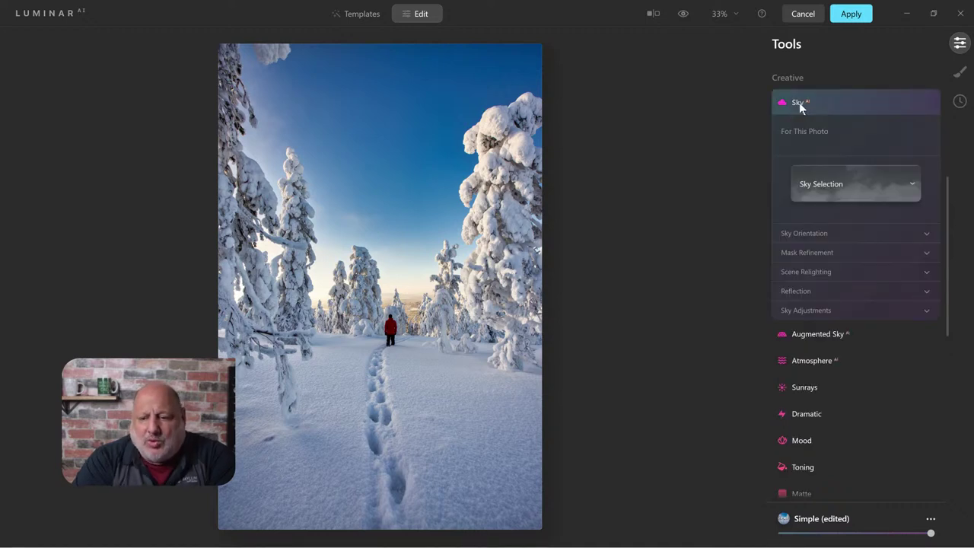
pyautogui.click(836, 184)
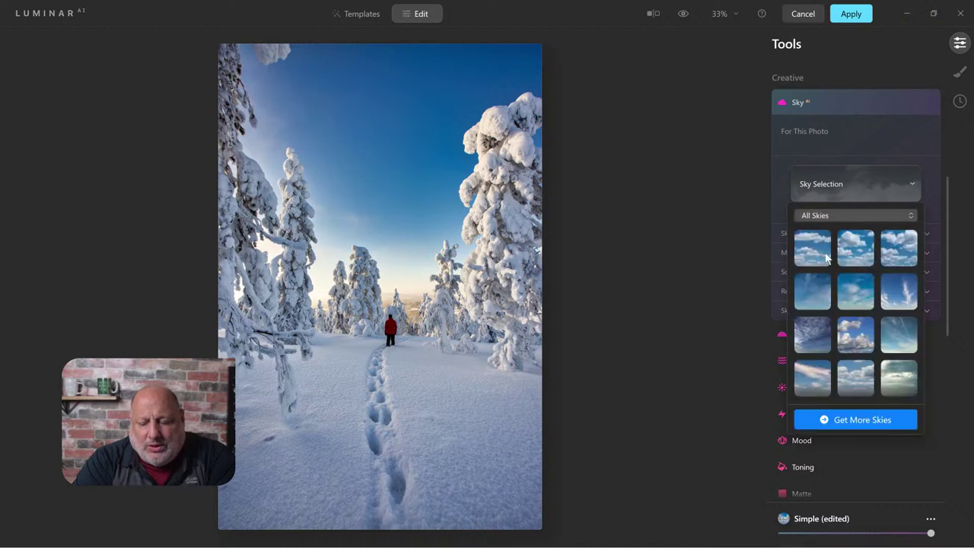
pyautogui.click(808, 292)
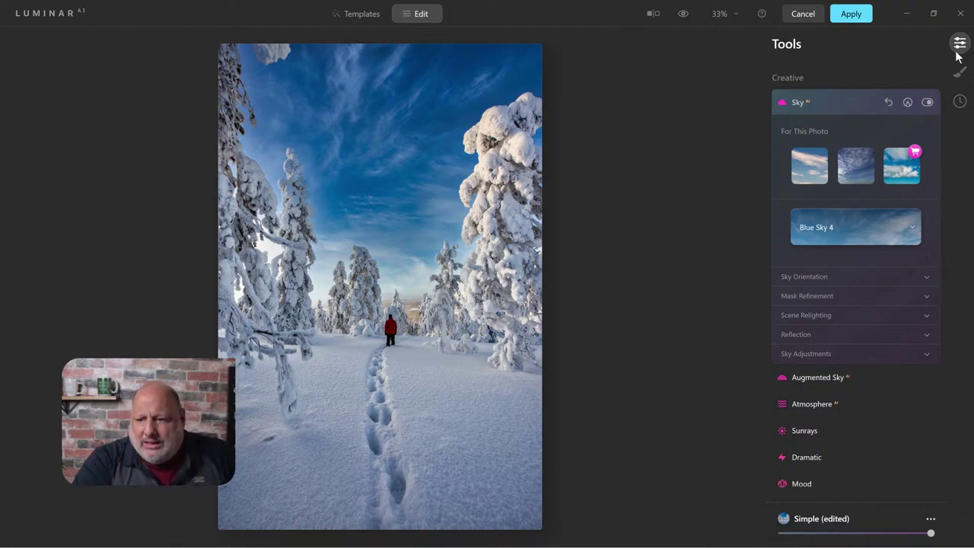
pyautogui.click(797, 99)
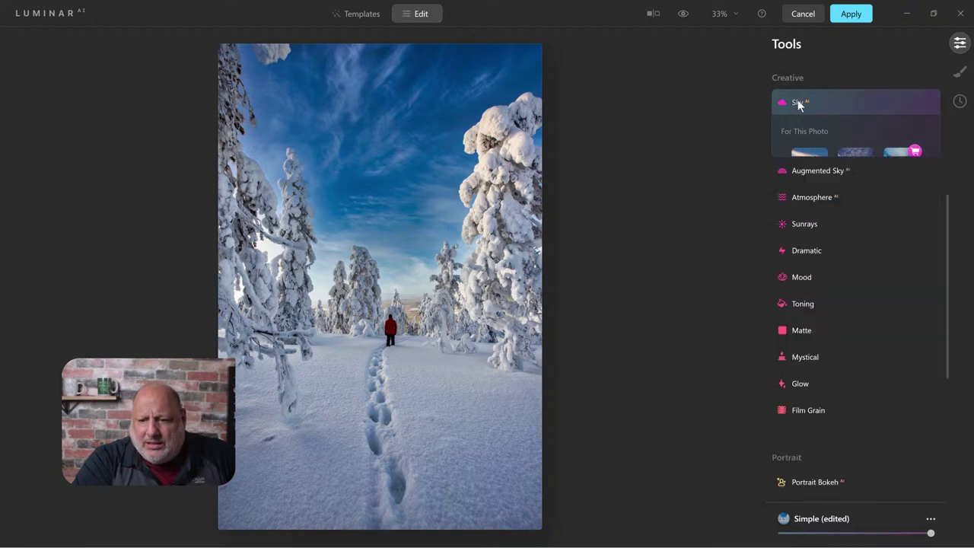
pyautogui.scroll(5, 832, 150)
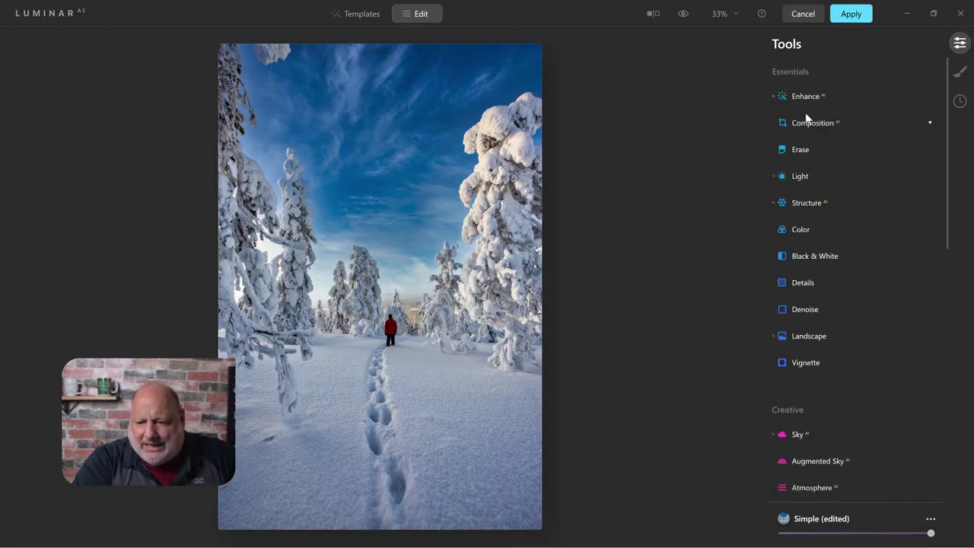
# Lower Sky Enhancer to 6 and apply the edits to send the photo back
pyautogui.click(805, 96)
pyautogui.moveTo(845, 159); pyautogui.dragTo(802, 164)
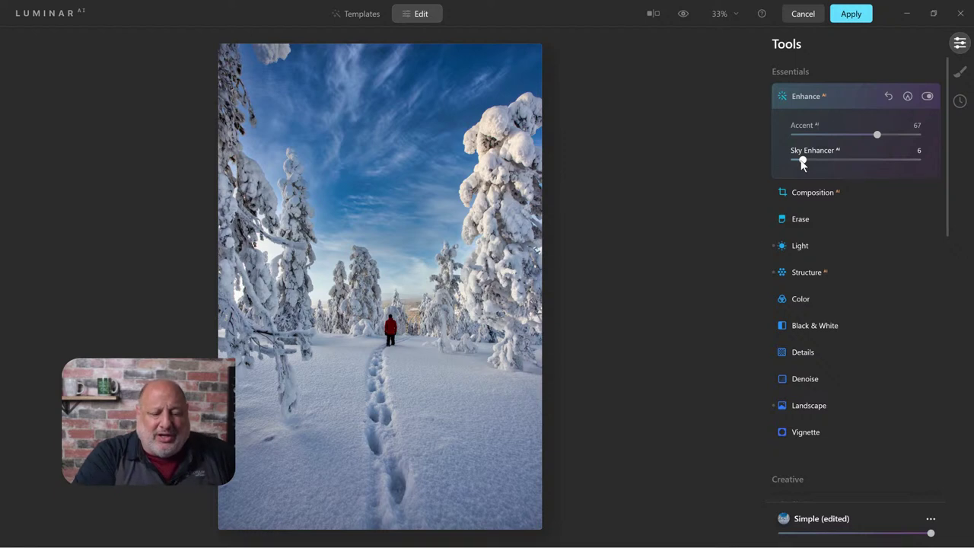
pyautogui.click(801, 96)
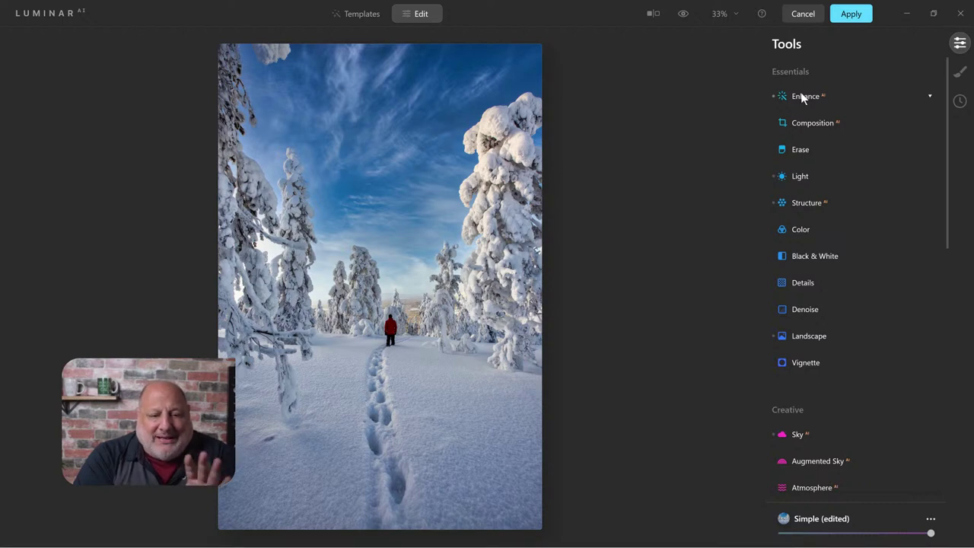
pyautogui.click(852, 16)
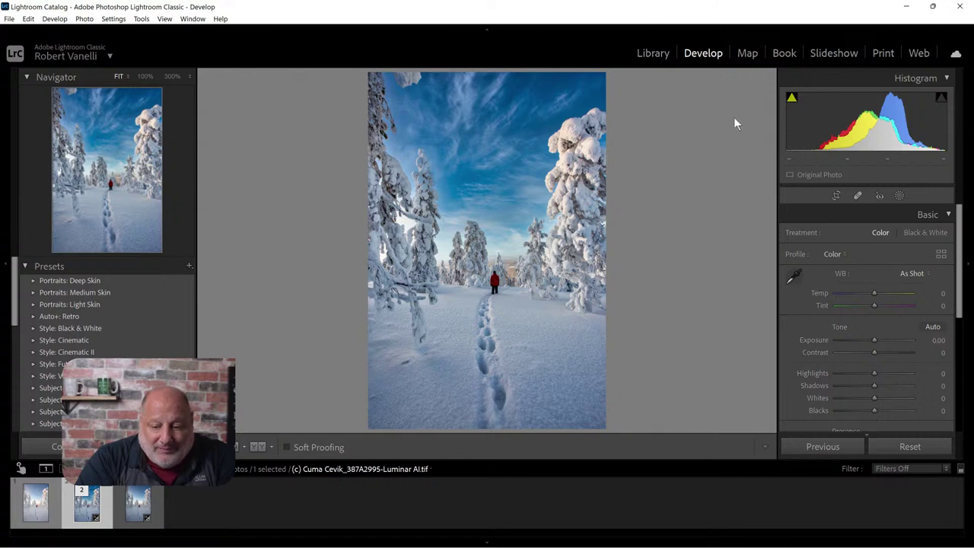
# Switch to the Library grid to see the edited TIF beside the original photo
pyautogui.press('g')
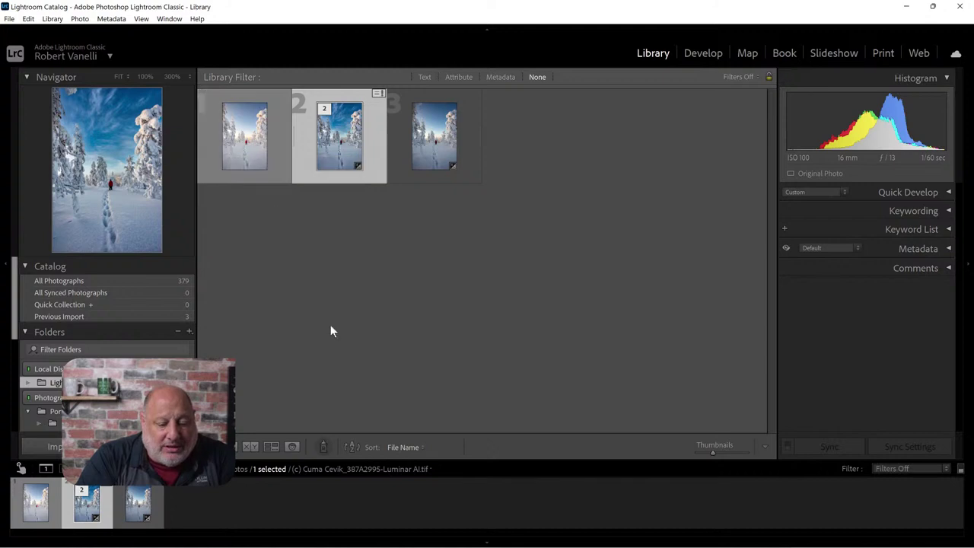
pyautogui.click(400, 447)
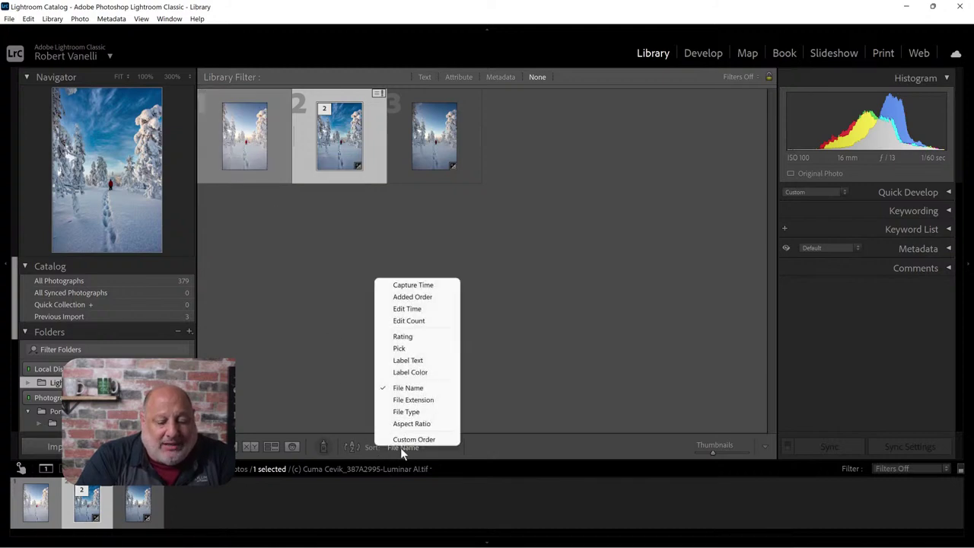
pyautogui.click(442, 285)
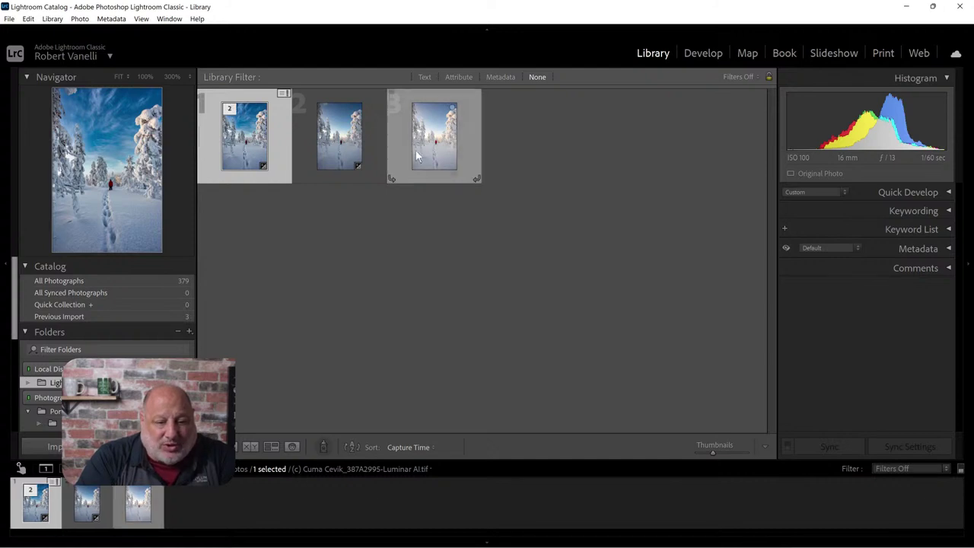
pyautogui.click(407, 449)
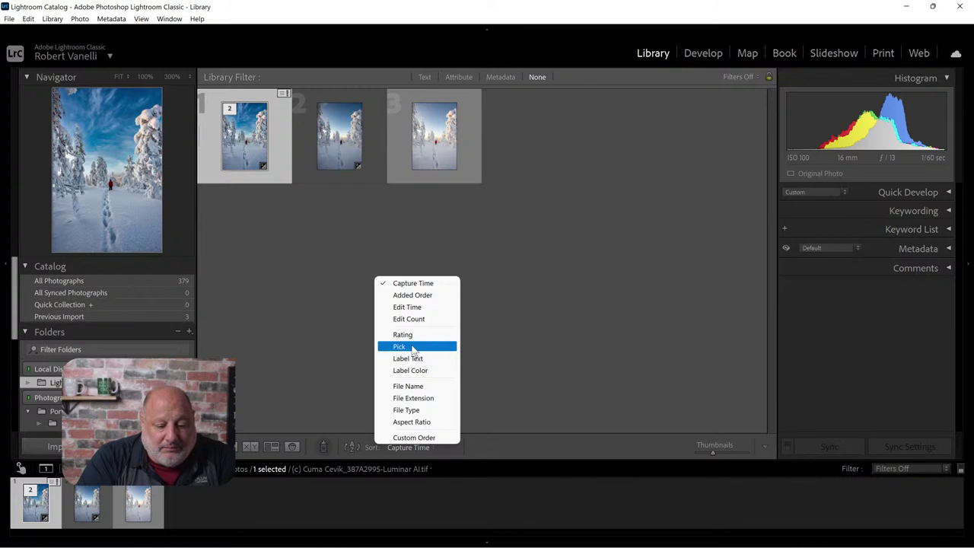
pyautogui.click(423, 387)
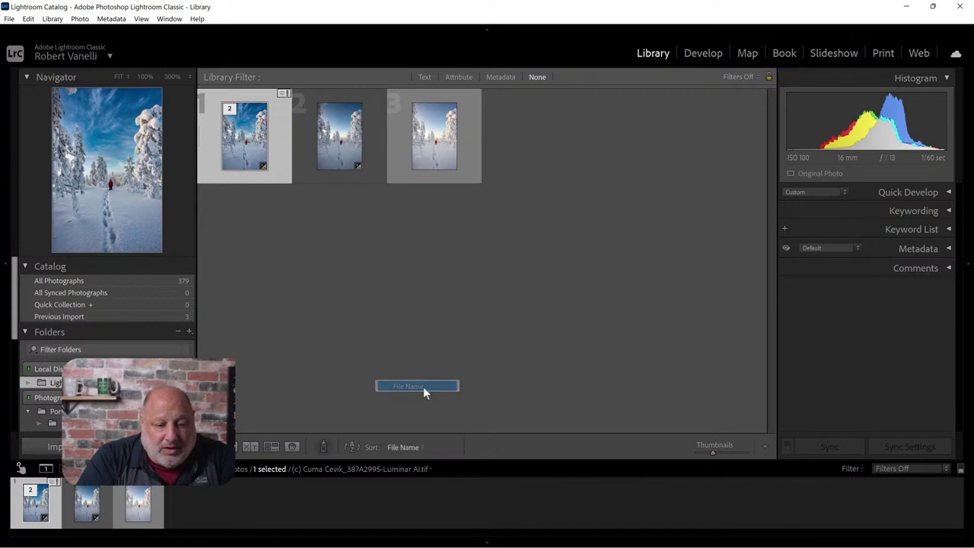